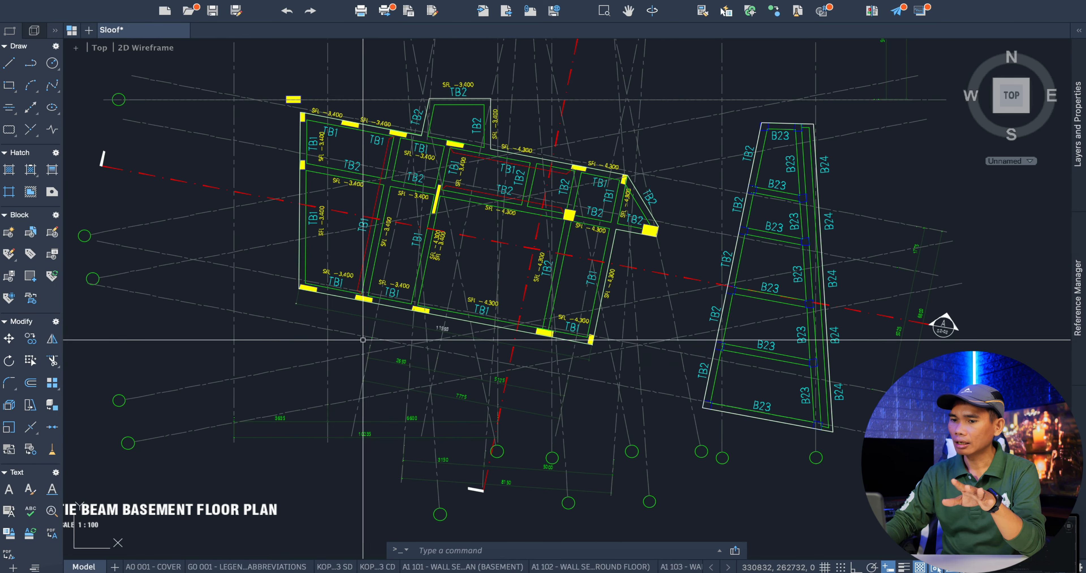
Examine the tie beam basement floor plan, covering the TB1 and TB2 beams and the adjoining B23/B24 frame.
scroll(350, 327, up, 6)
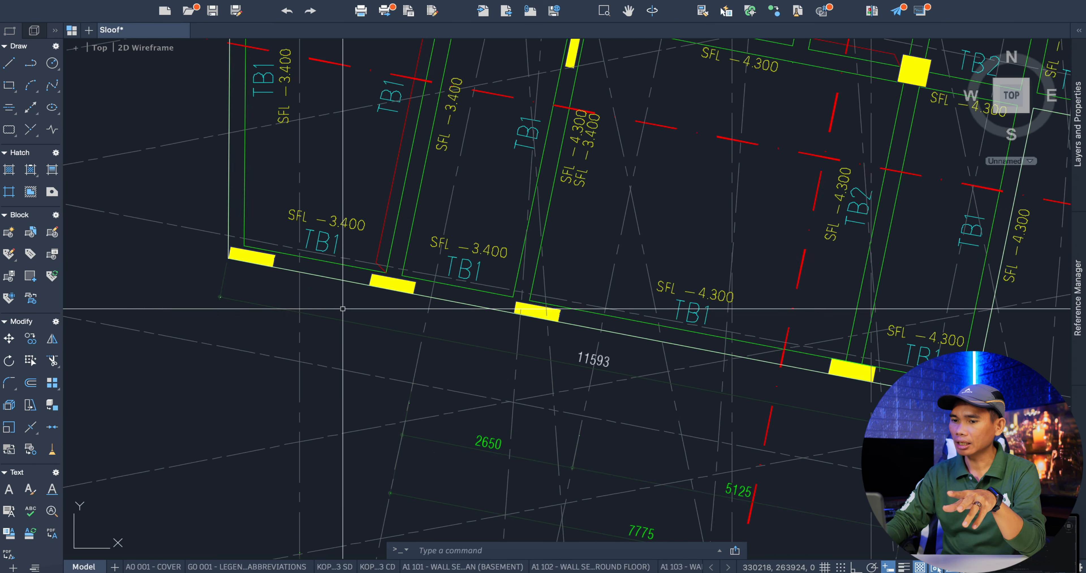
scroll(333, 375, down, 4)
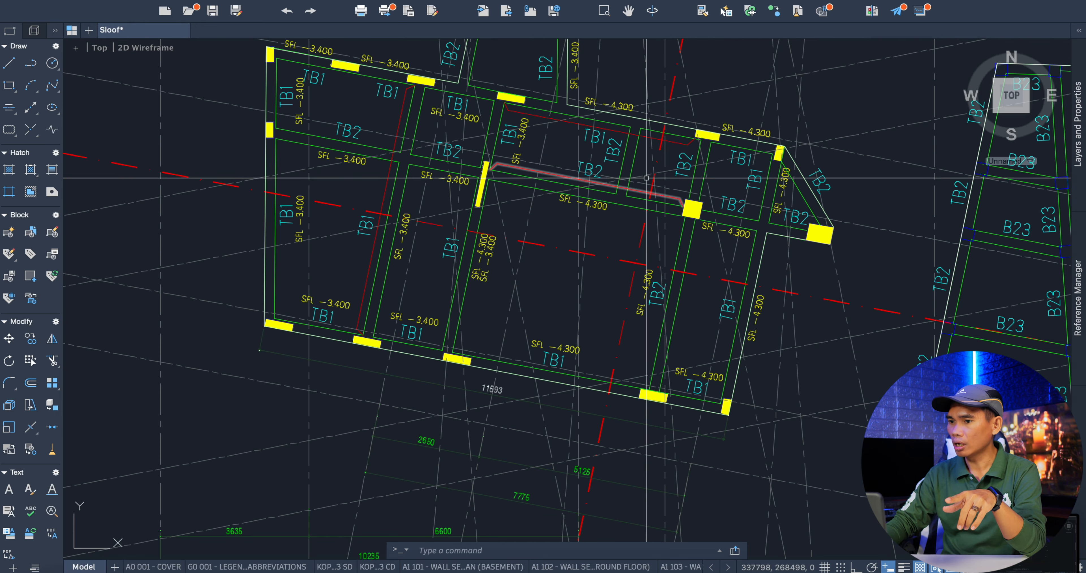
scroll(412, 249, down, 4)
scroll(653, 242, up, 8)
scroll(653, 241, down, 8)
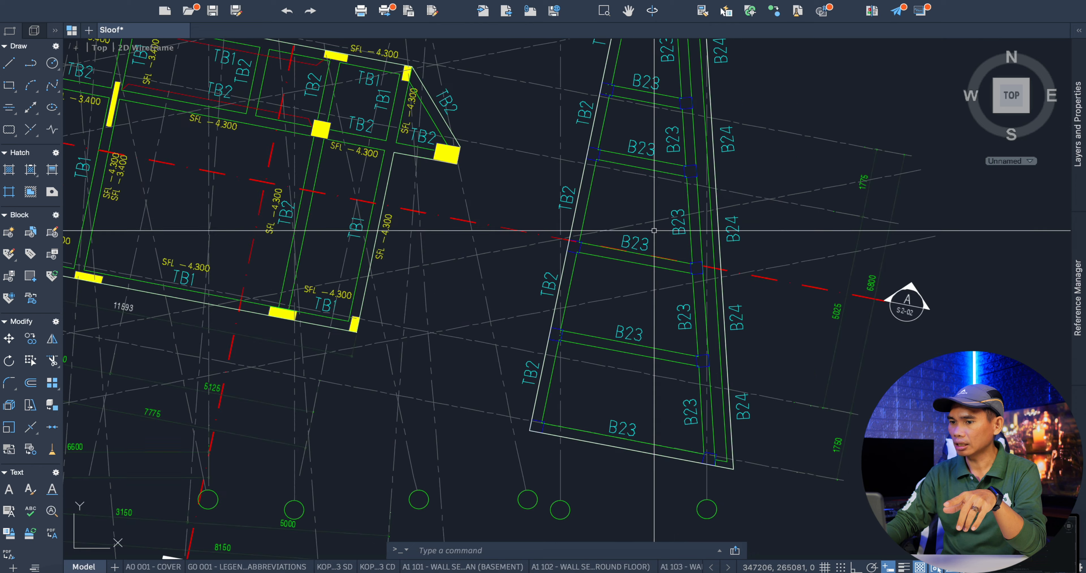
scroll(654, 262, down, 2)
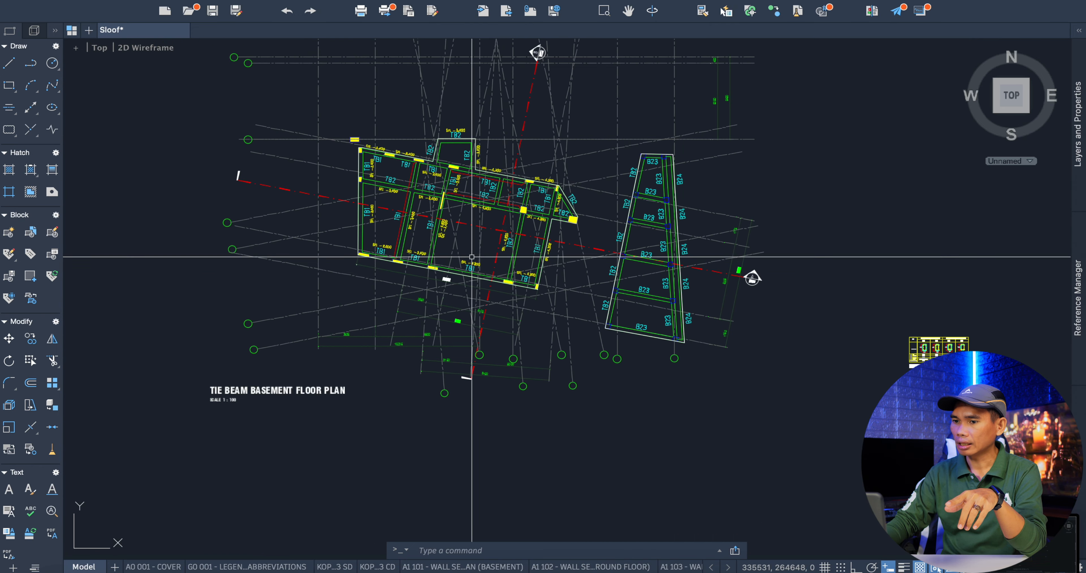
scroll(466, 255, up, 8)
scroll(457, 247, down, 3)
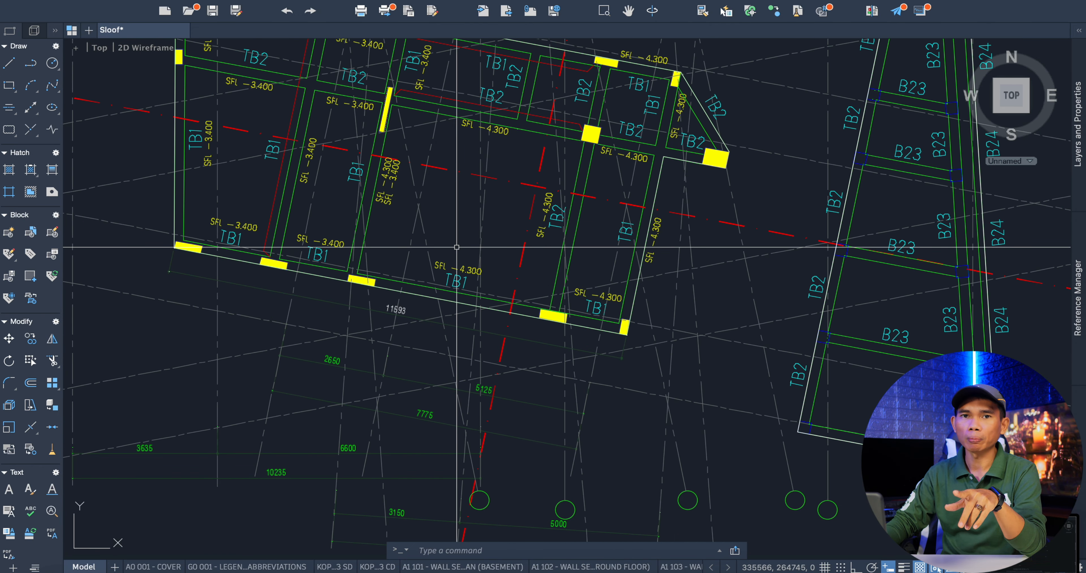
scroll(456, 248, down, 2)
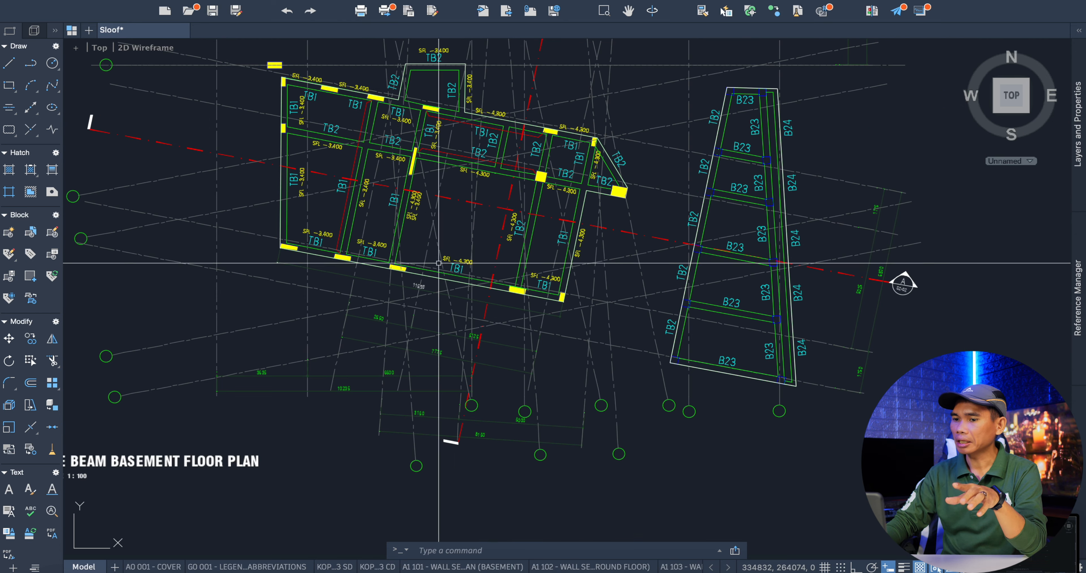
scroll(501, 262, up, 9)
scroll(501, 261, down, 9)
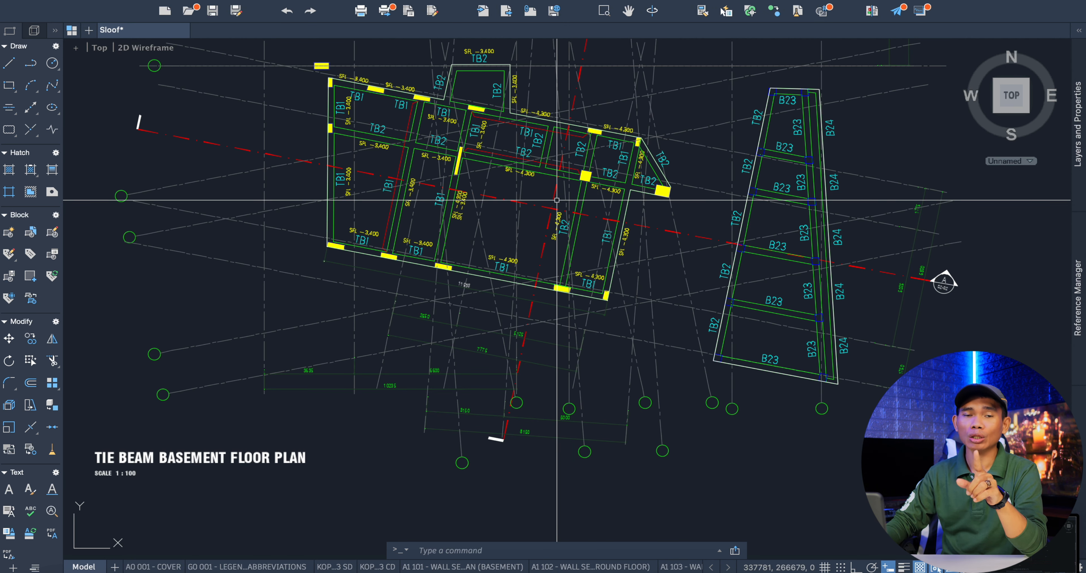
scroll(561, 201, up, 6)
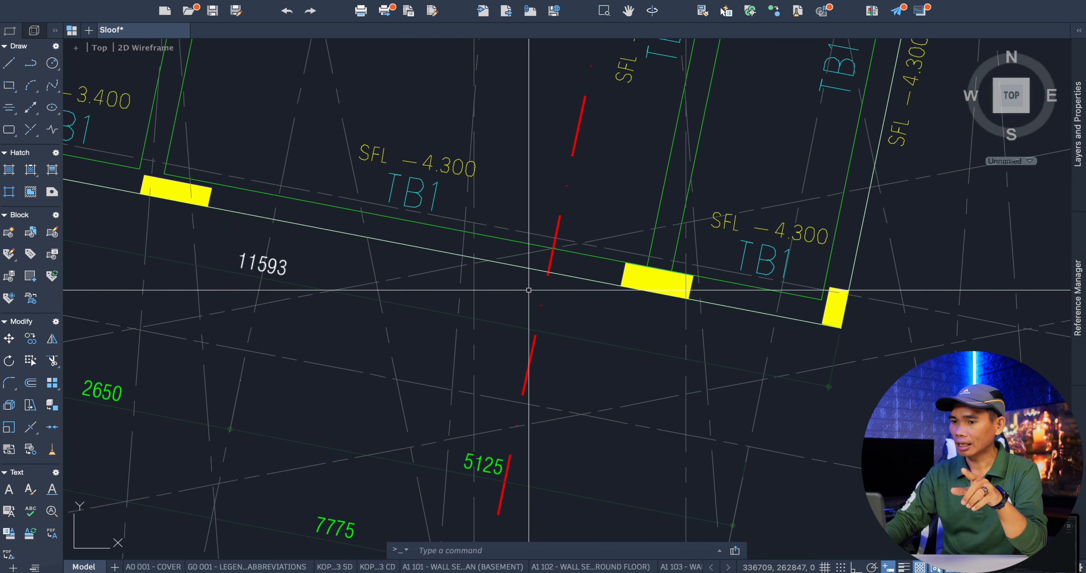
scroll(619, 268, down, 3)
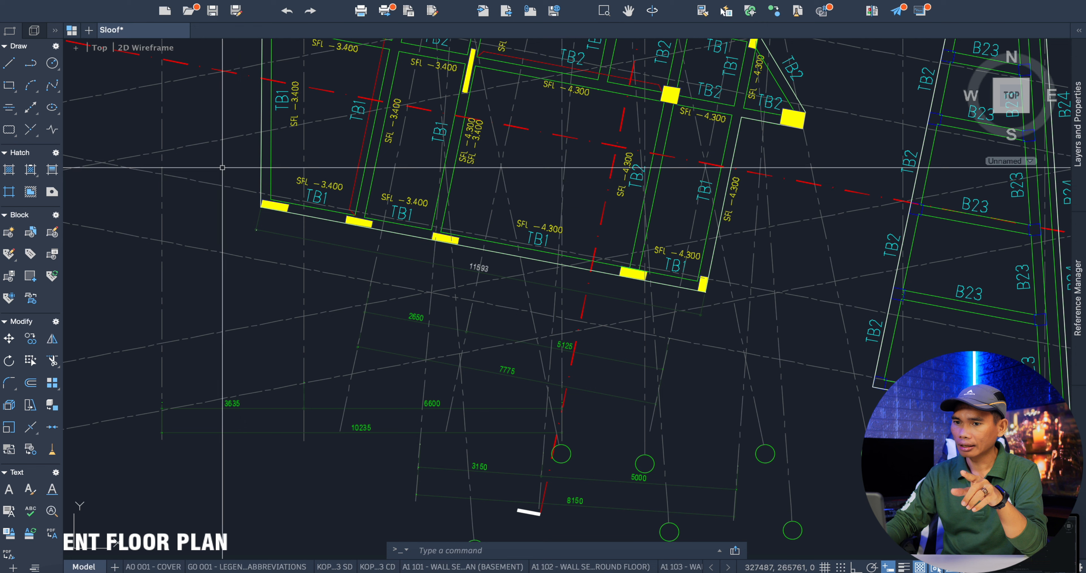
Highlight the row of TB1 beams along the plan's lower edge, clear the selection and inspect the row's overall length dimension.
mouse_move(215, 159)
mouse_down()
mouse_move(269, 213)
mouse_move(698, 301)
mouse_move(812, 278)
mouse_move(773, 242)
mouse_move(764, 249)
mouse_up()
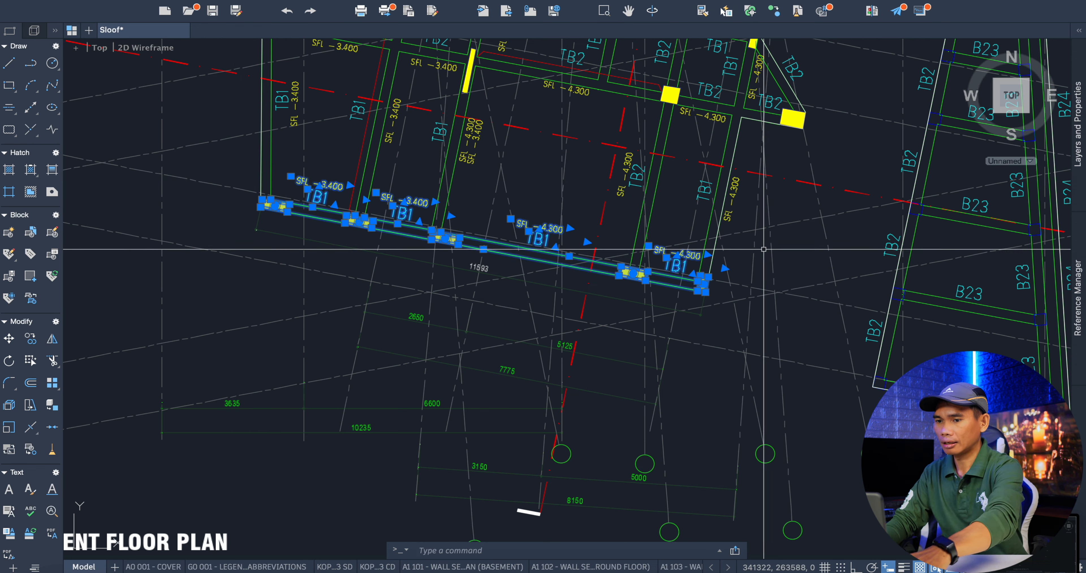
key(Escape)
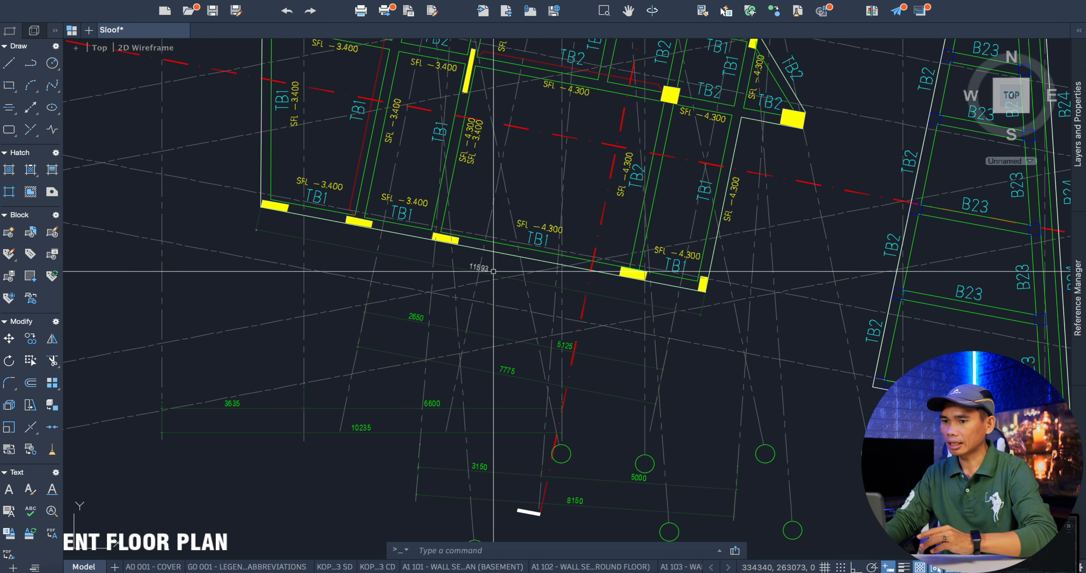
scroll(488, 267, up, 5)
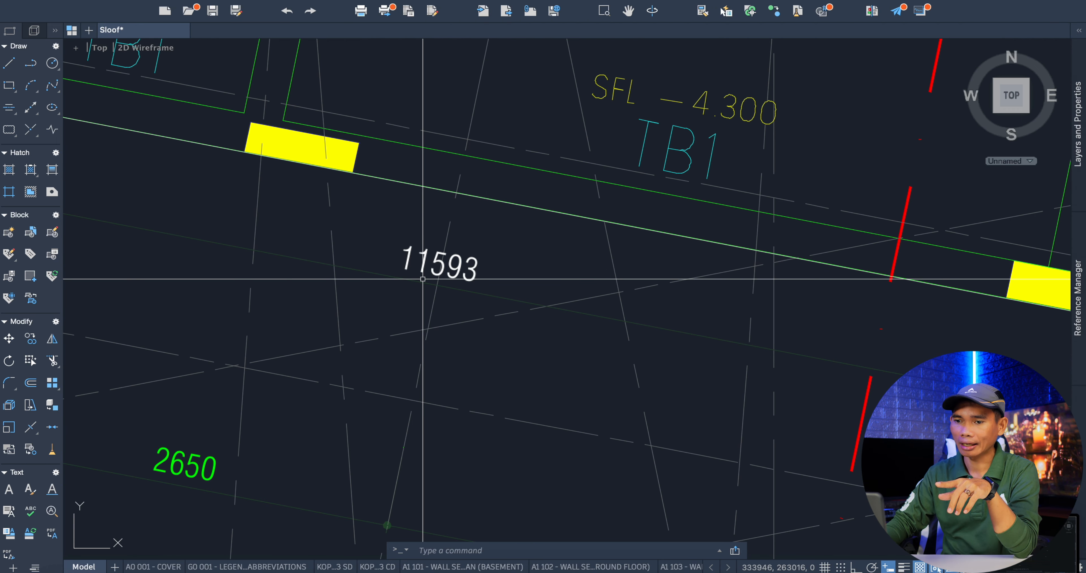
scroll(423, 278, down, 10)
Examine the Reinforcement Detail table for the section sizes and reinforcement of tie beams TB1 and TB2.
scroll(663, 287, up, 4)
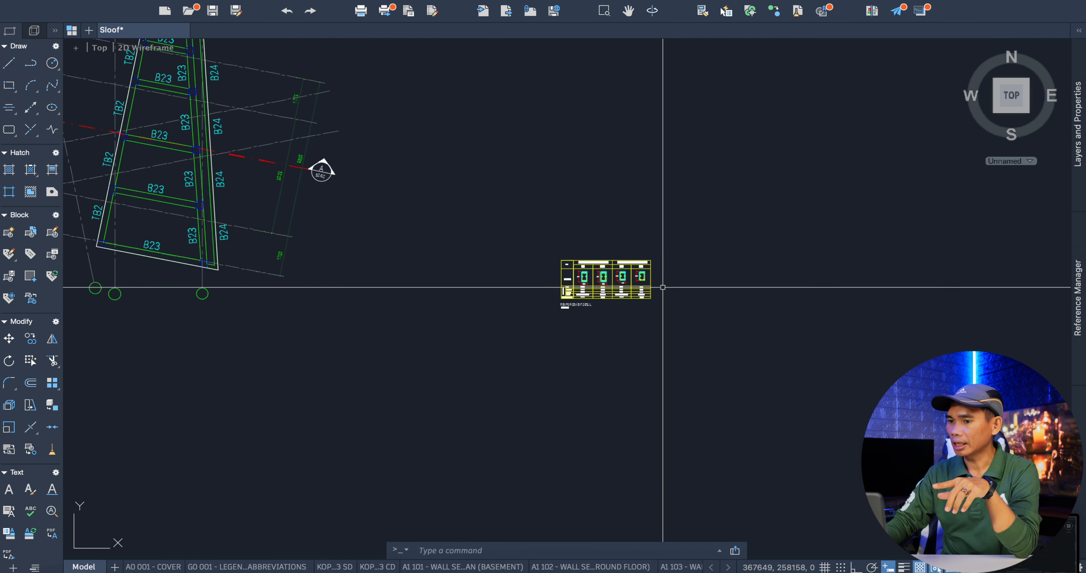
scroll(660, 288, up, 6)
scroll(456, 262, down, 3)
scroll(460, 265, up, 6)
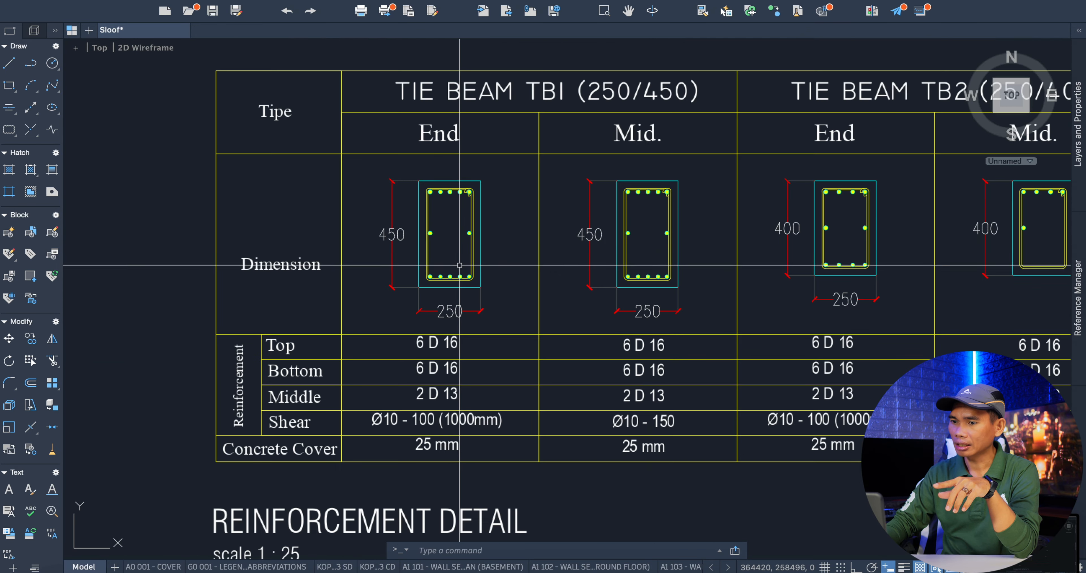
scroll(460, 265, down, 5)
scroll(425, 254, up, 6)
scroll(424, 298, down, 4)
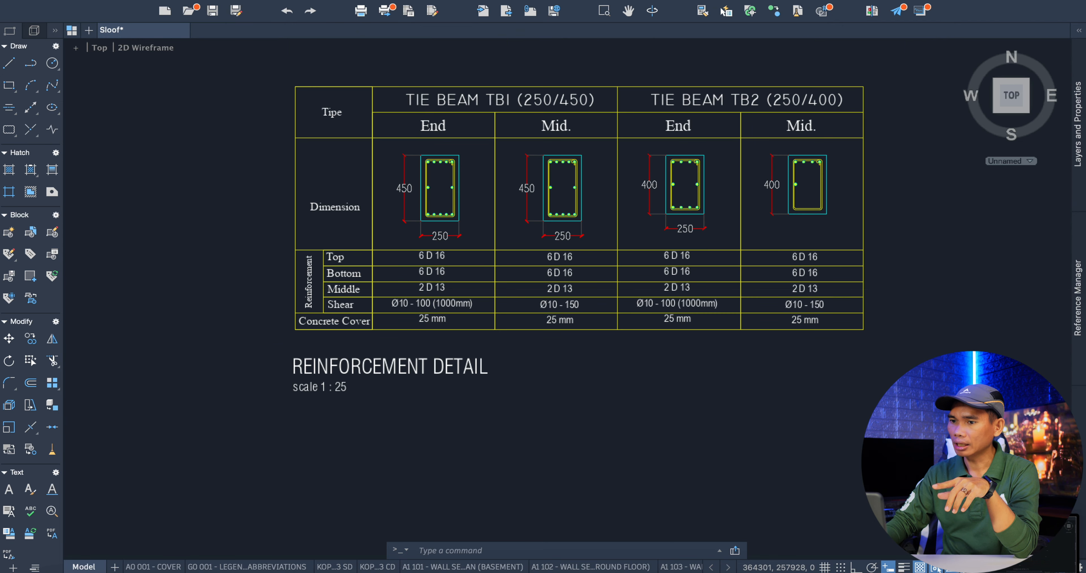
scroll(461, 270, up, 3)
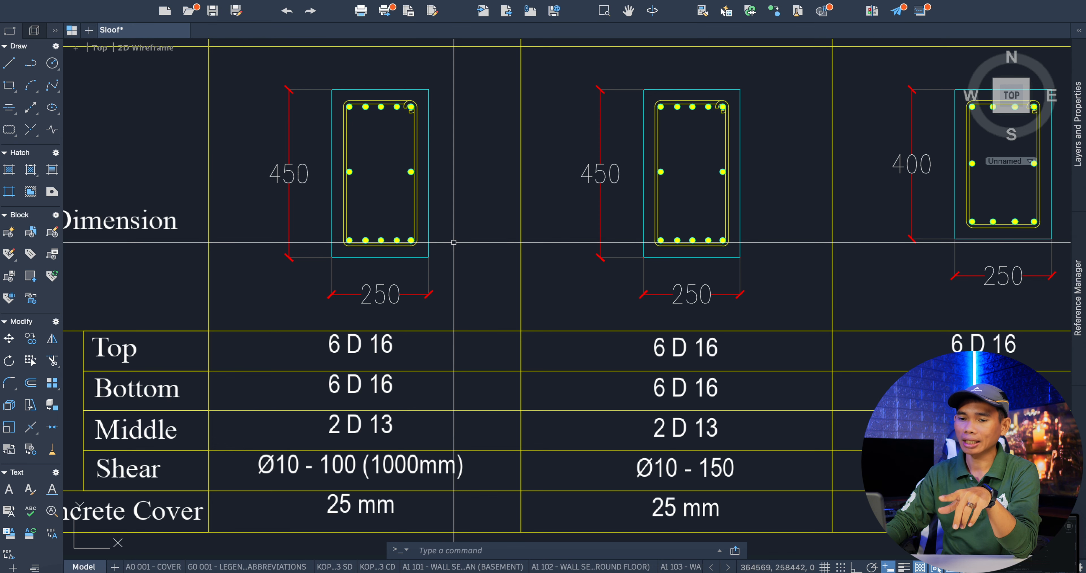
scroll(454, 242, down, 2)
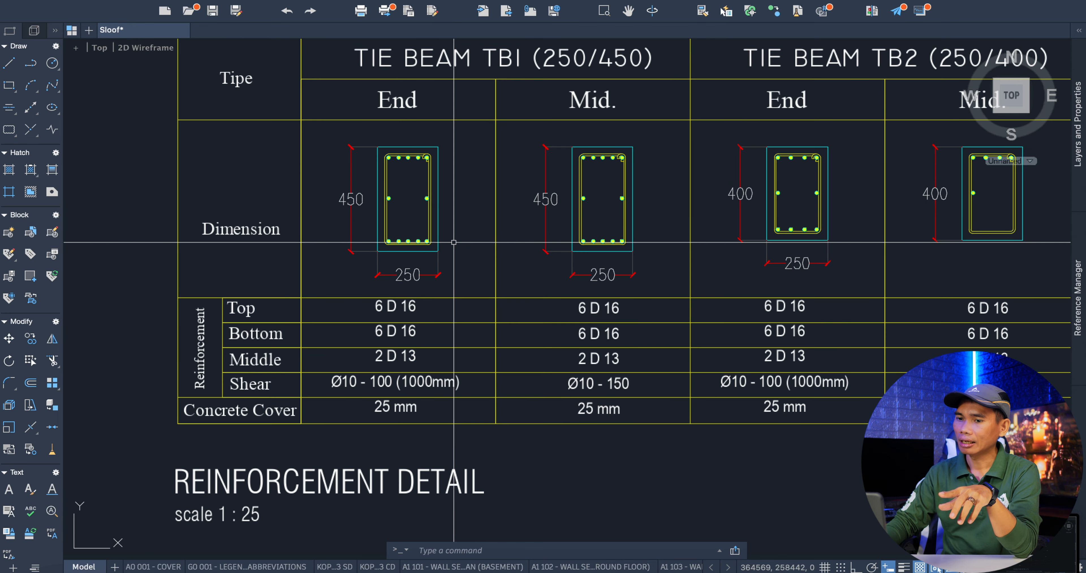
scroll(453, 242, down, 2)
scroll(459, 246, up, 4)
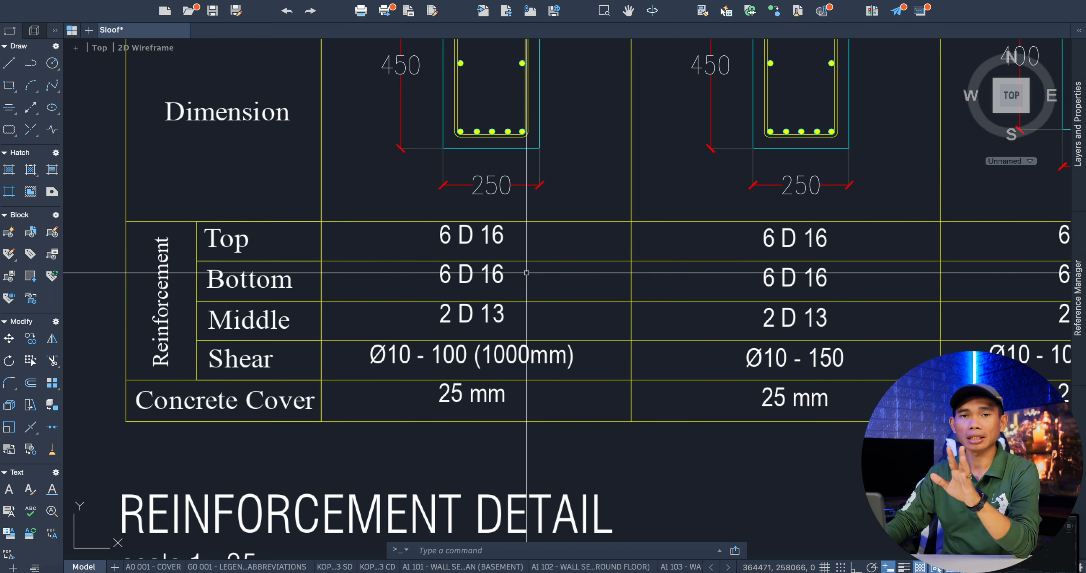
scroll(522, 276, down, 5)
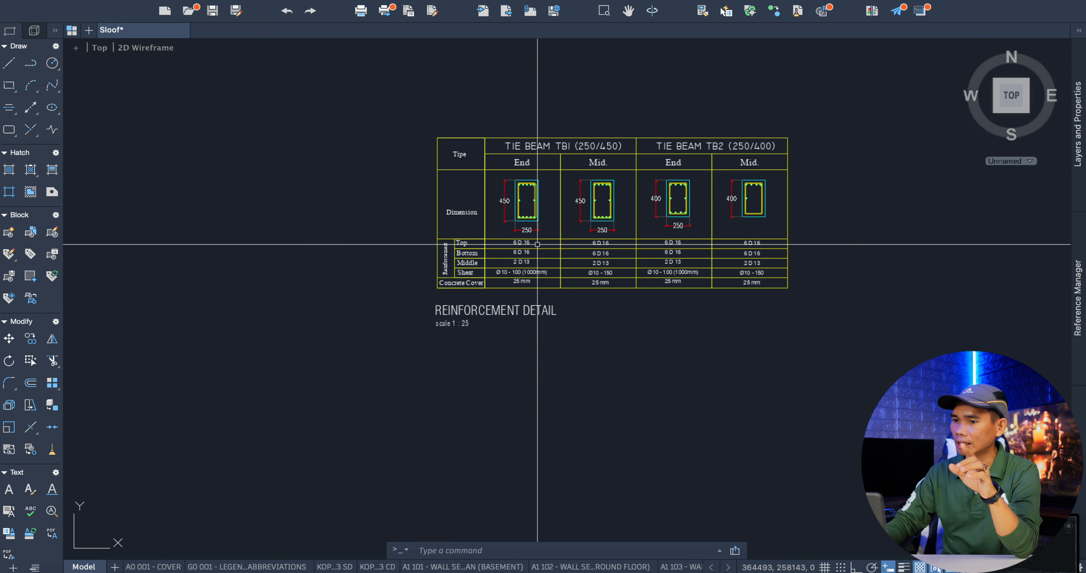
scroll(537, 245, up, 2)
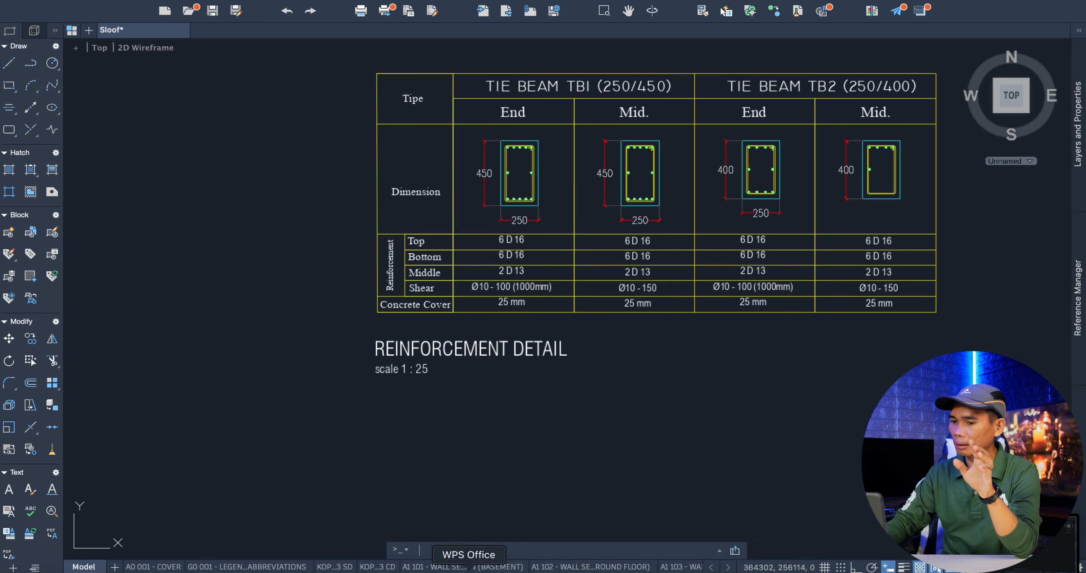
Switch to the WPS Office volume sheet and review the item name and Panjang value of the Pekerjaan Sloof (TB) row.
click(468, 565)
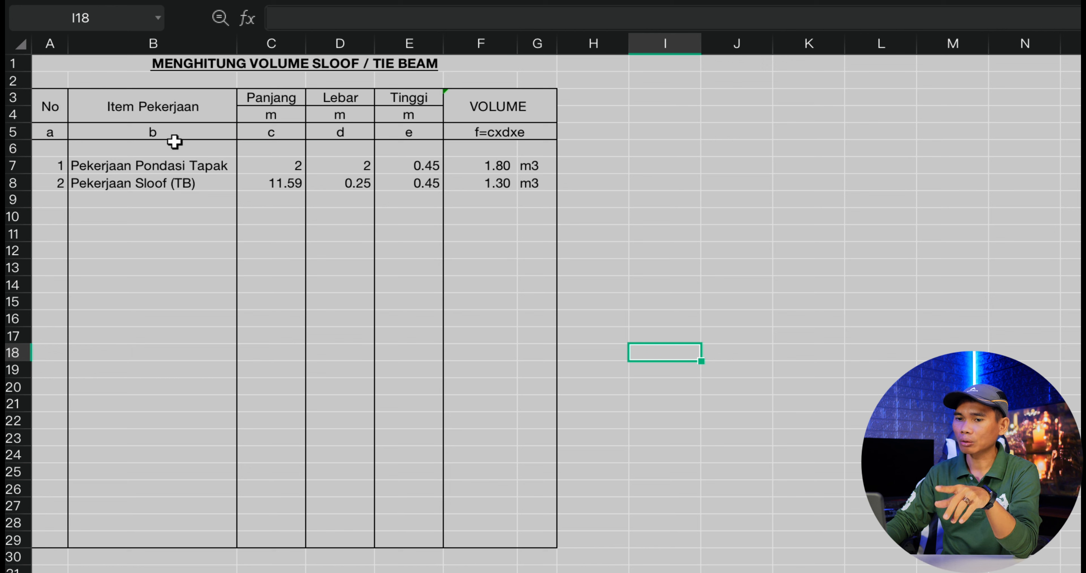
click(194, 223)
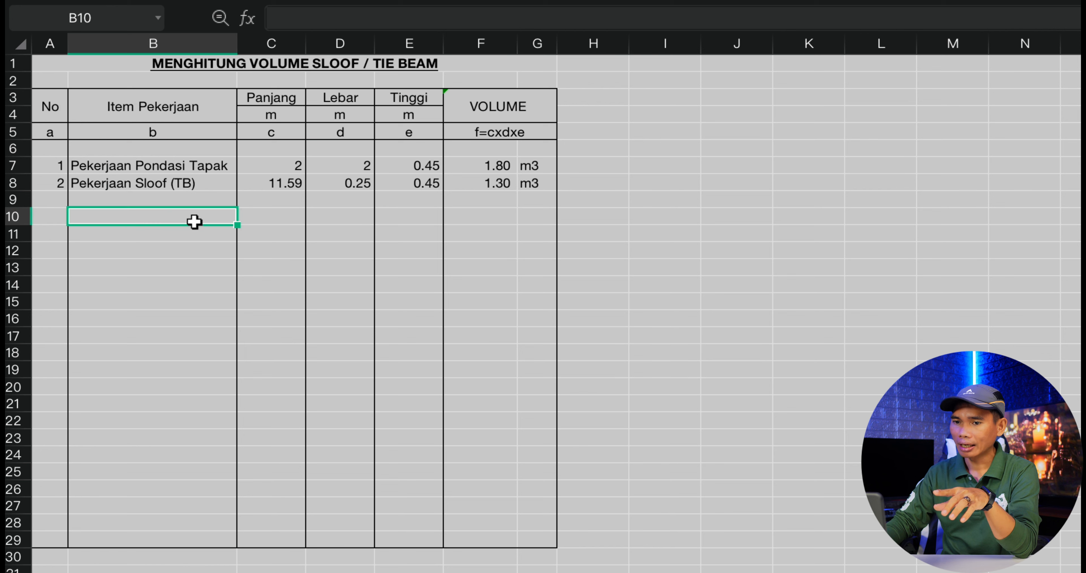
click(100, 184)
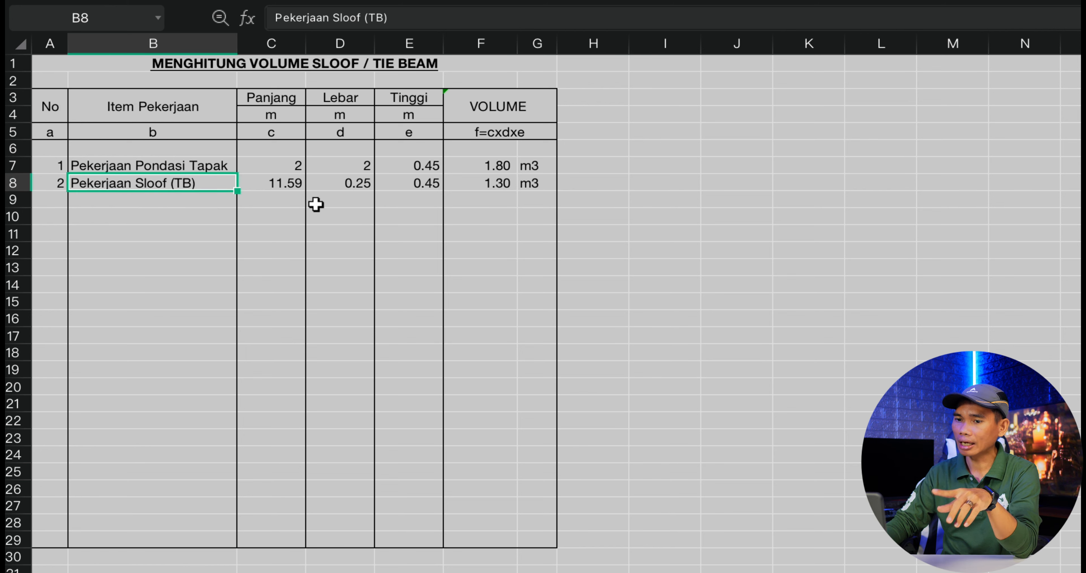
click(277, 186)
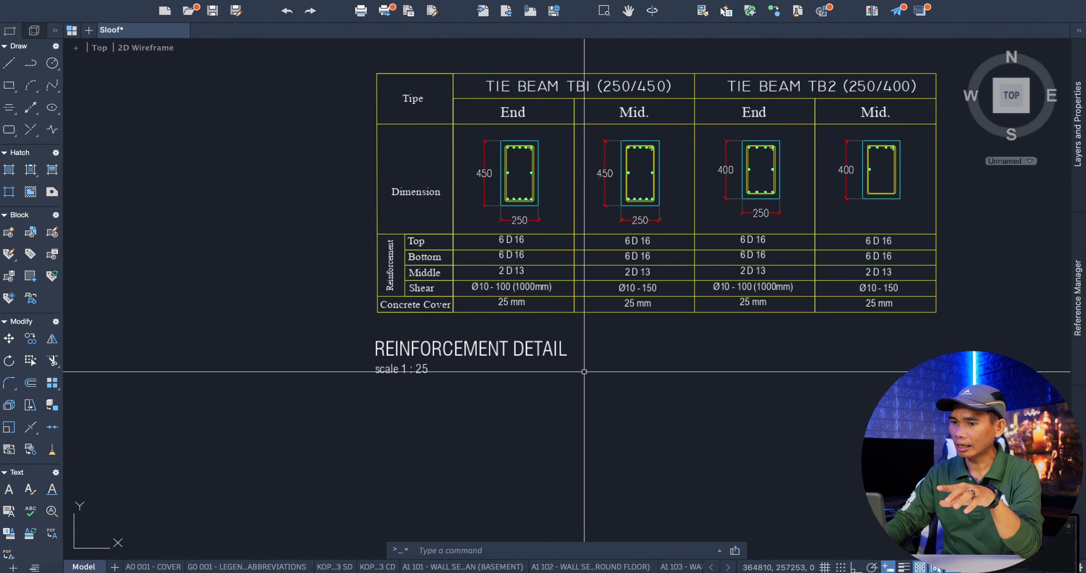
Return to the AutoCAD floor plan and select the overall length dimension below the lower TB1 beam row to check it.
scroll(701, 366, down, 5)
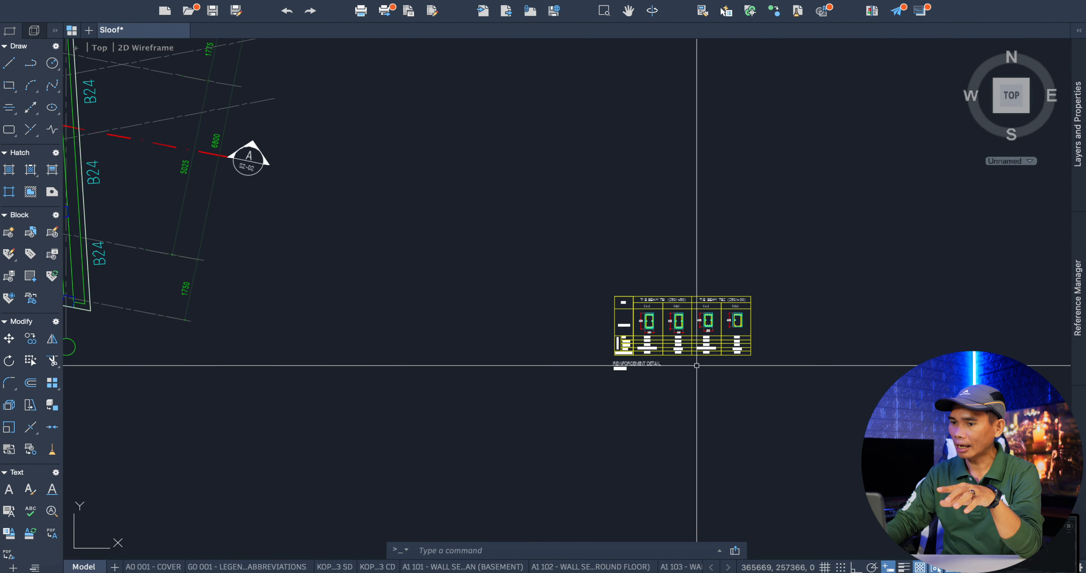
scroll(606, 352, down, 5)
scroll(399, 379, up, 8)
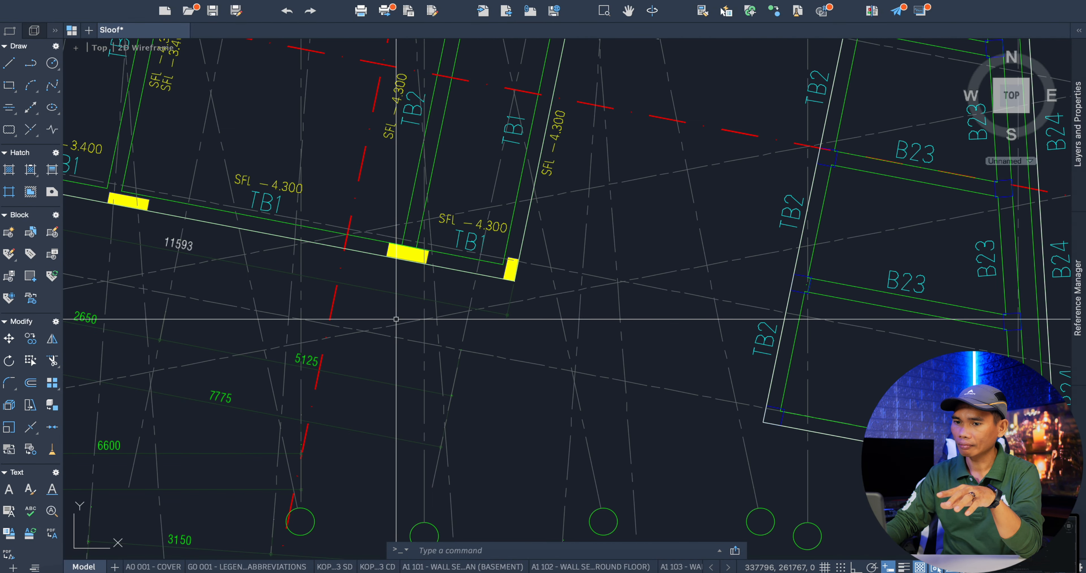
scroll(524, 311, down, 3)
scroll(374, 287, up, 5)
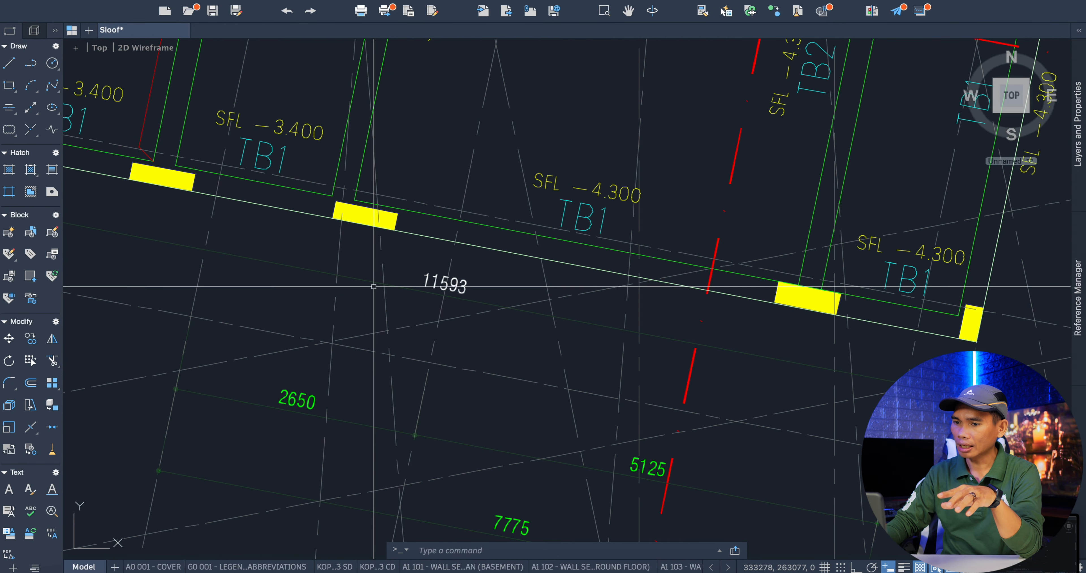
click(459, 283)
scroll(459, 282, down, 3)
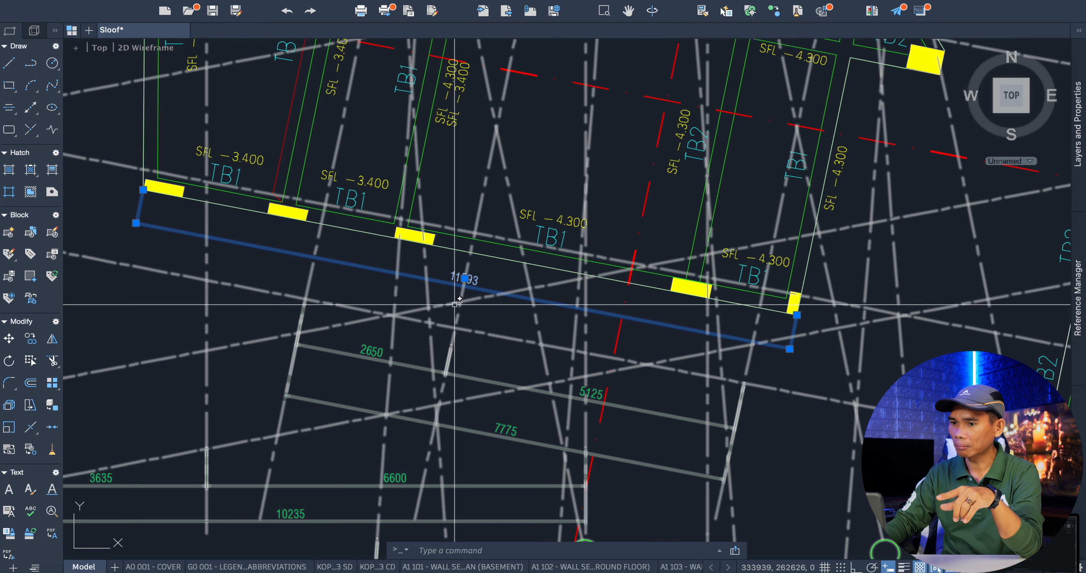
scroll(437, 242, up, 6)
scroll(388, 221, down, 3)
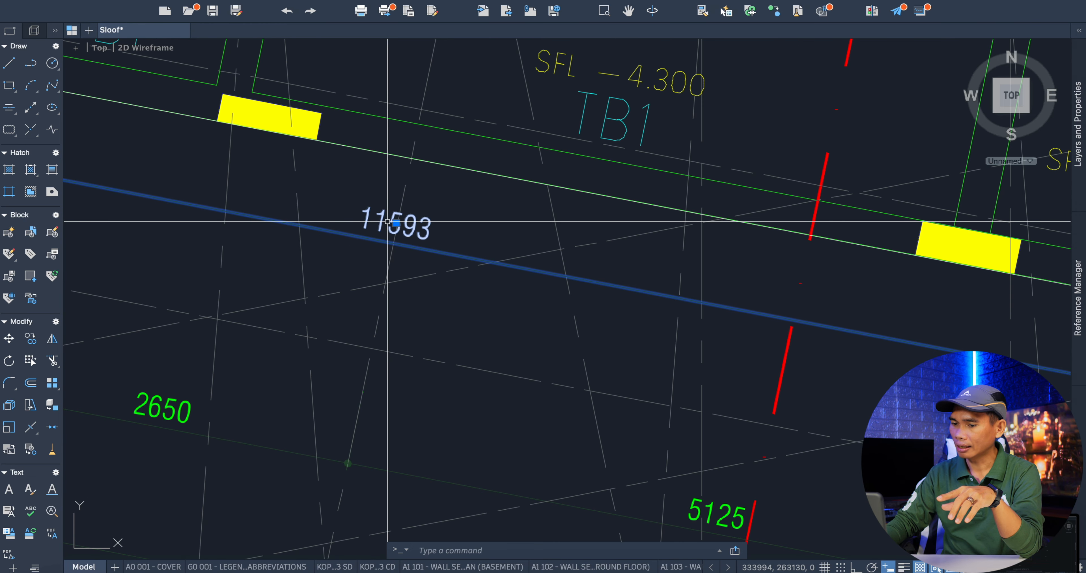
Check the sloof row's Lebar value in the WPS Office sheet against the TB1 section width in AutoCAD's Reinforcement Detail table.
click(464, 569)
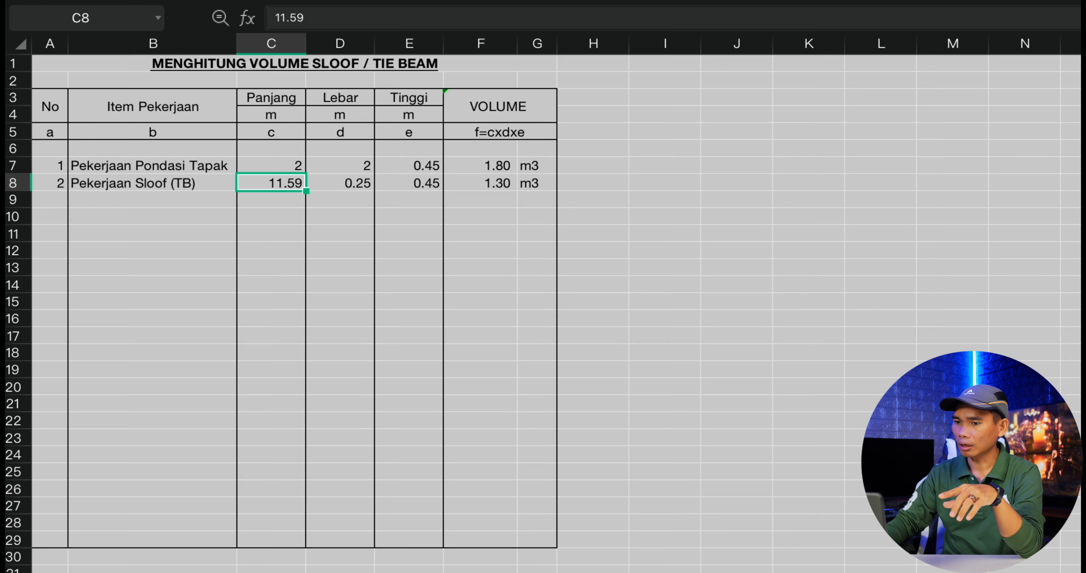
click(343, 188)
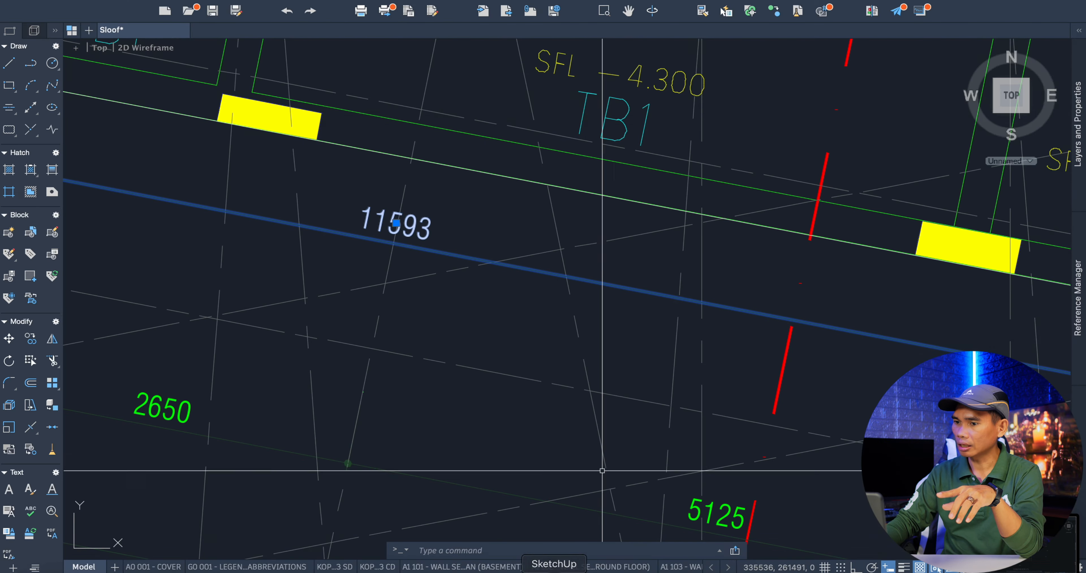
scroll(599, 314, down, 10)
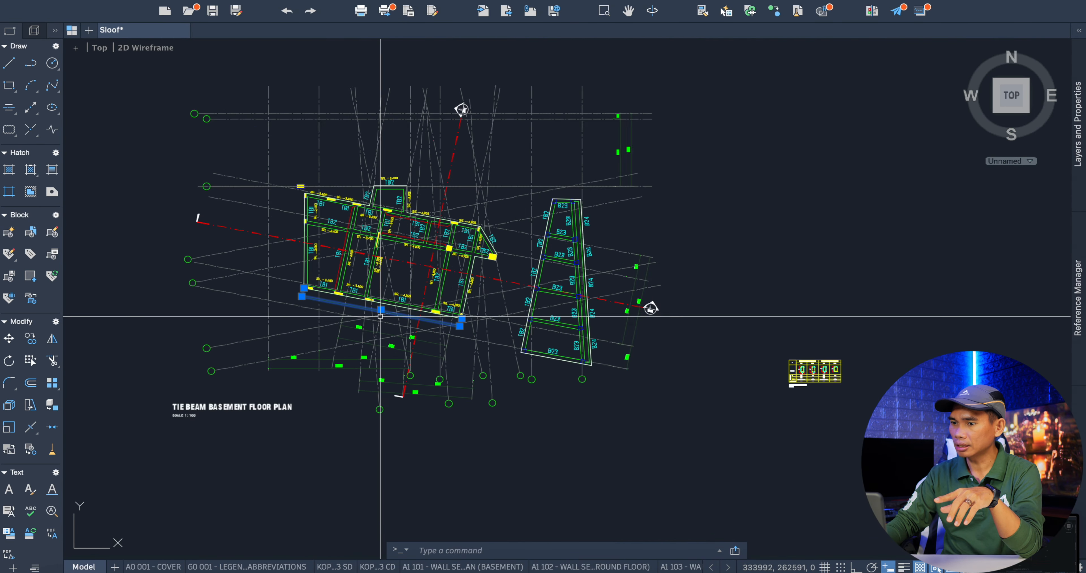
scroll(658, 365, up, 10)
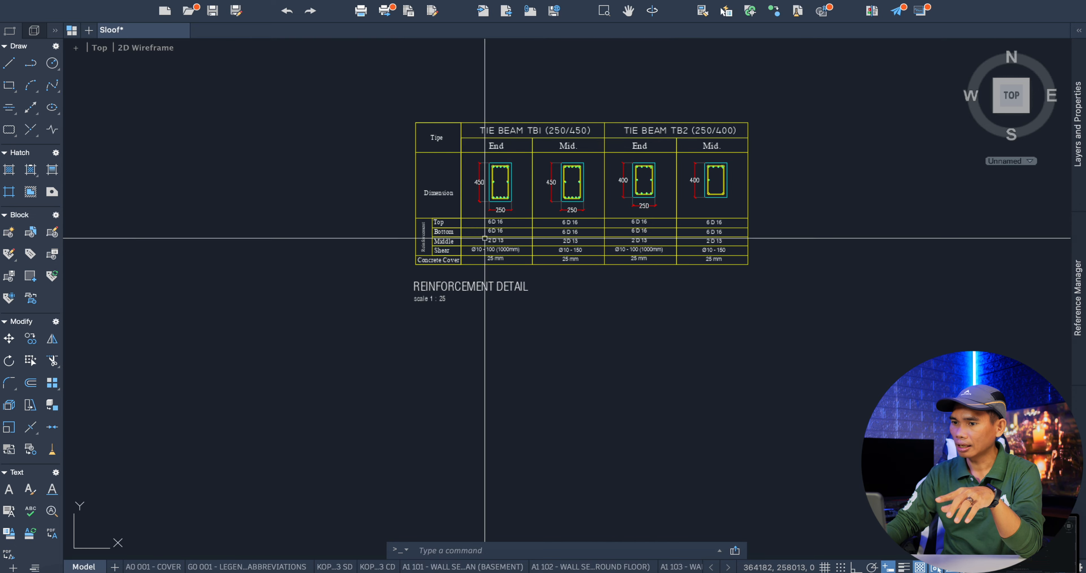
scroll(471, 220, up, 5)
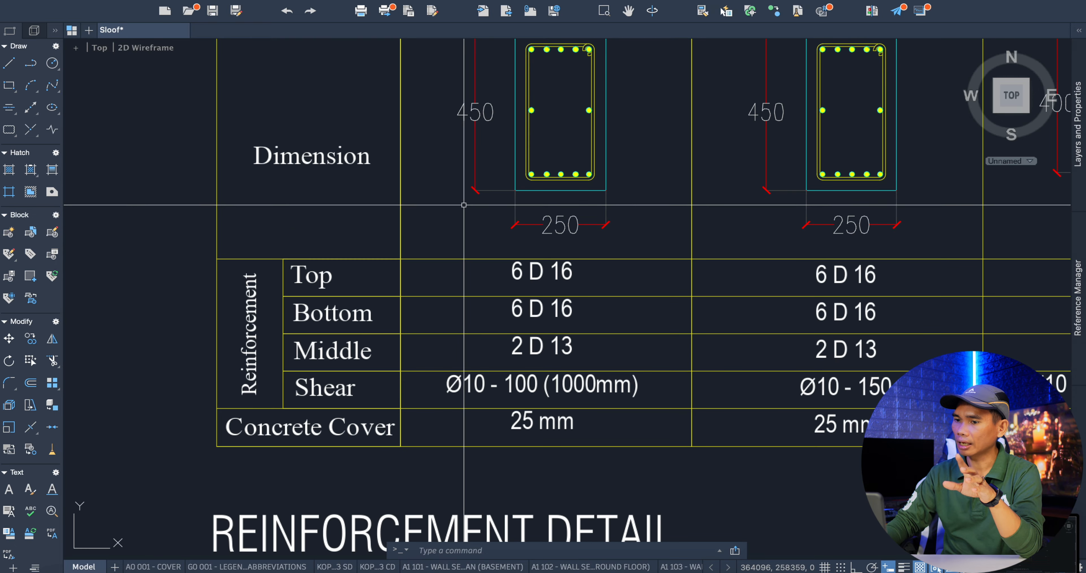
scroll(480, 250, down, 3)
scroll(502, 271, up, 8)
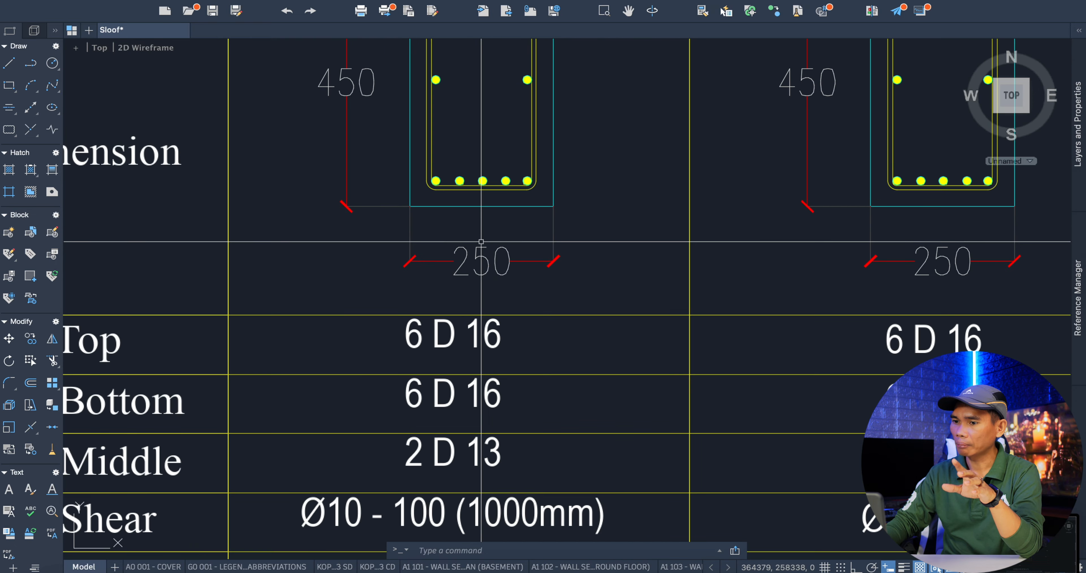
Compare the TB1 section in AutoCAD's Reinforcement Detail table with the sloof row's Tinggi in the WPS Office sheet, and check its volume.
scroll(504, 281, down, 5)
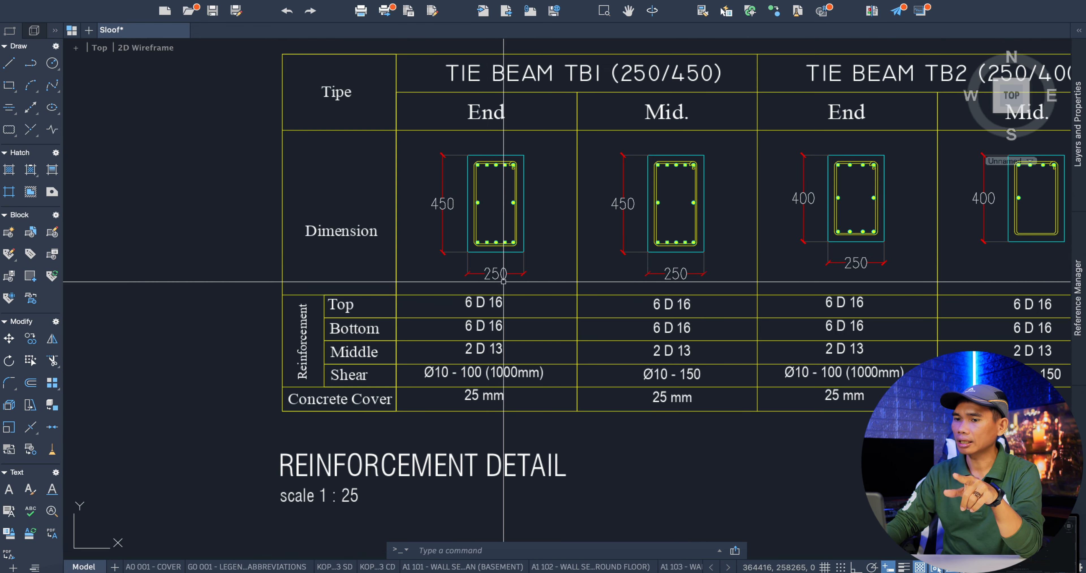
scroll(462, 353, up, 6)
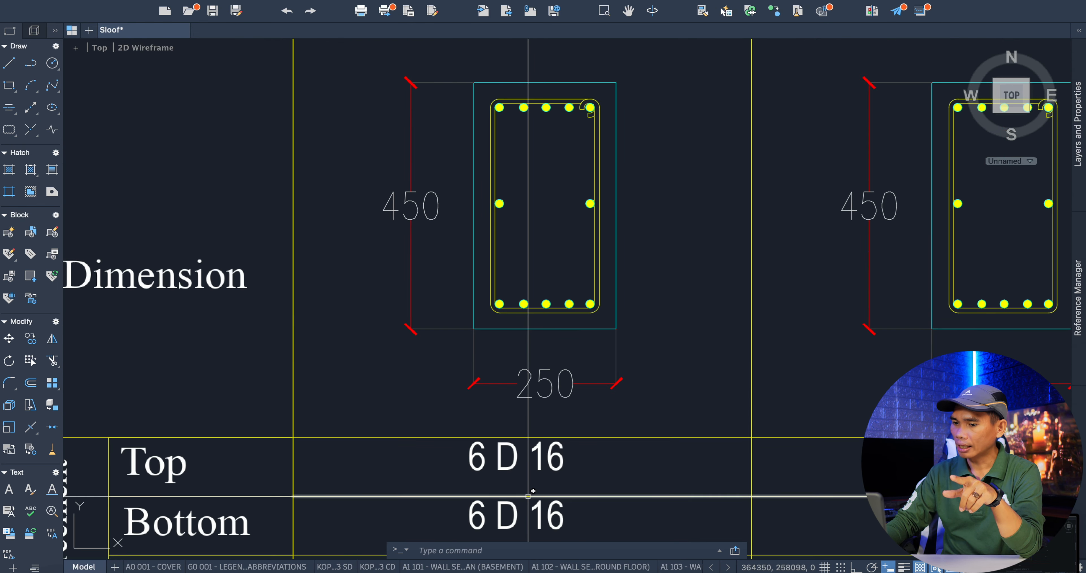
click(480, 565)
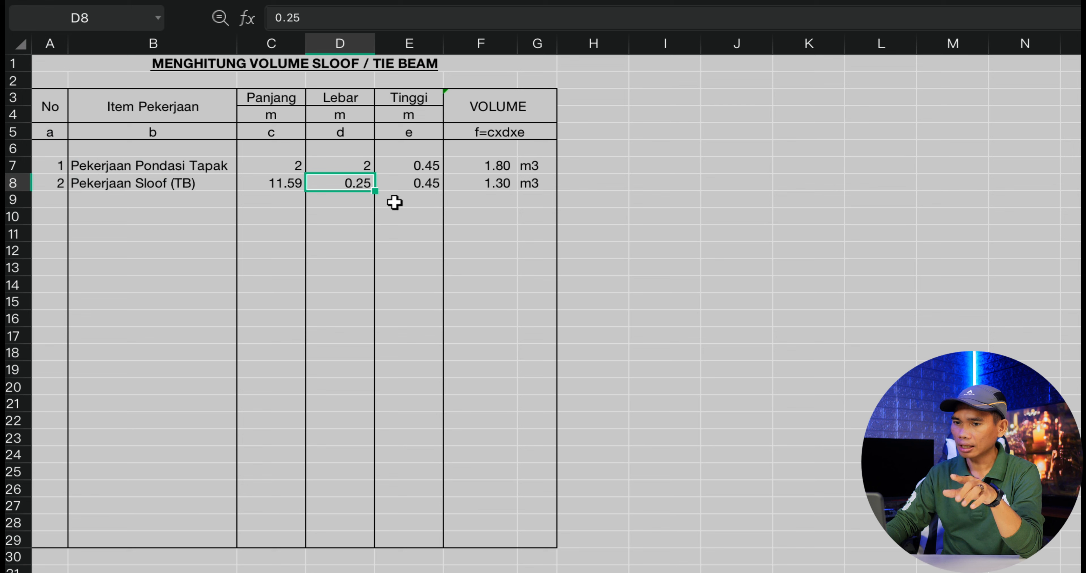
click(399, 185)
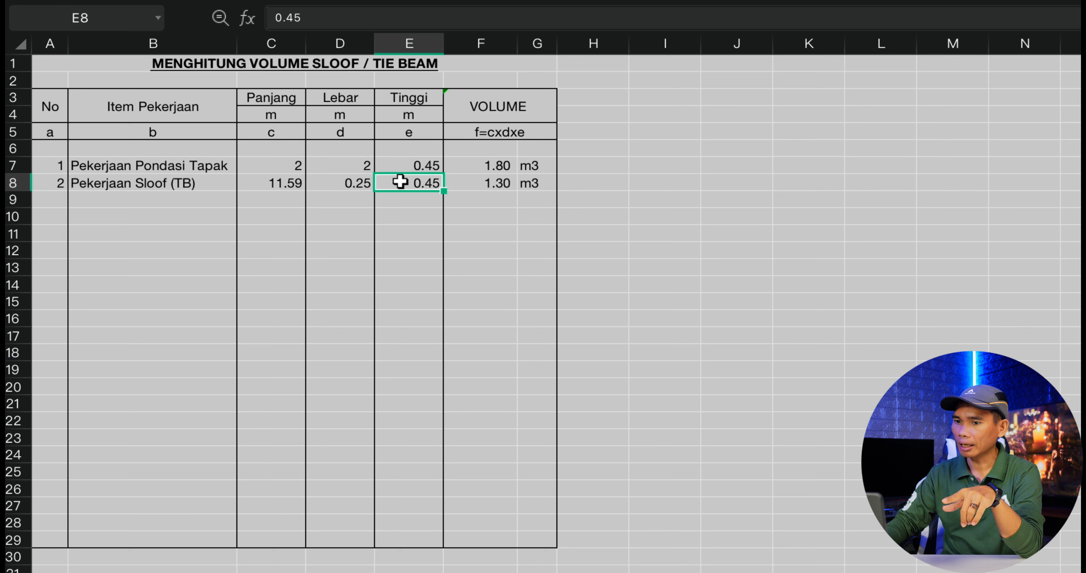
click(471, 189)
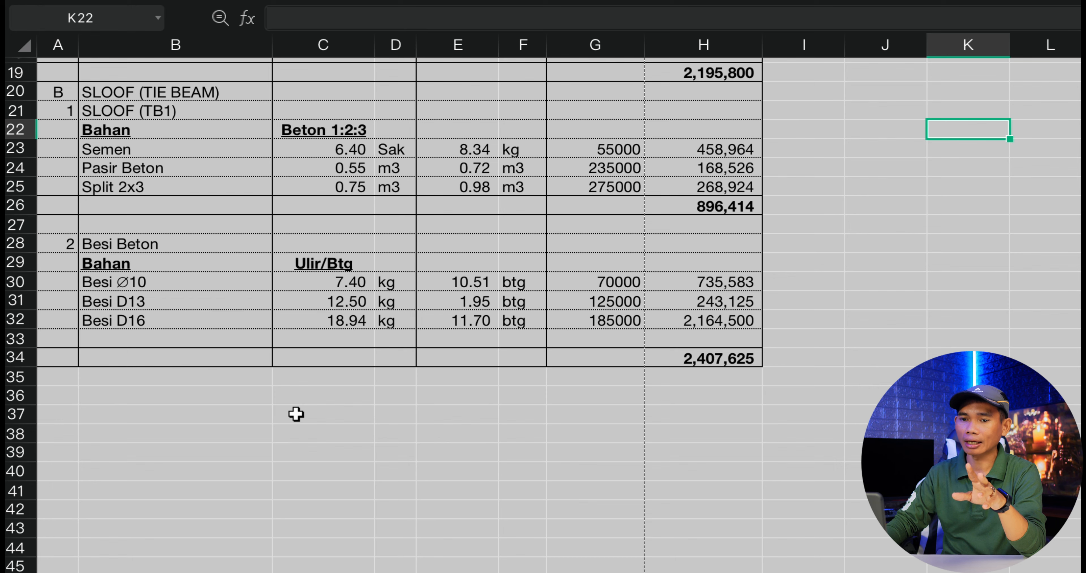
Review the building materials sheet and check the SLOOF (TB1) Beton 1:2:3 coefficients for Semen, Pasir Beton and Split 2x3.
scroll(299, 338, up, 8)
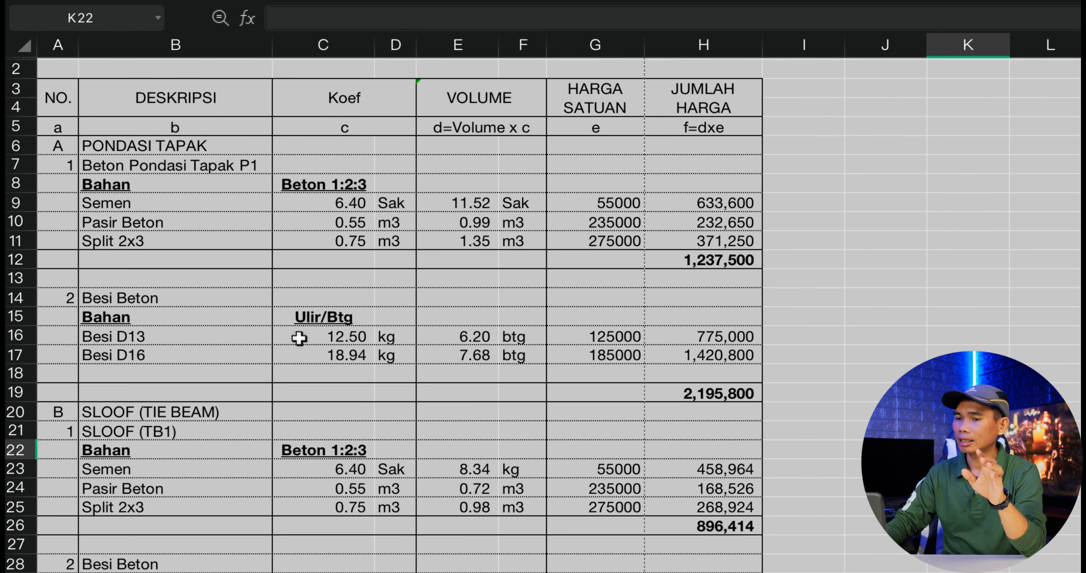
scroll(299, 338, up, 1)
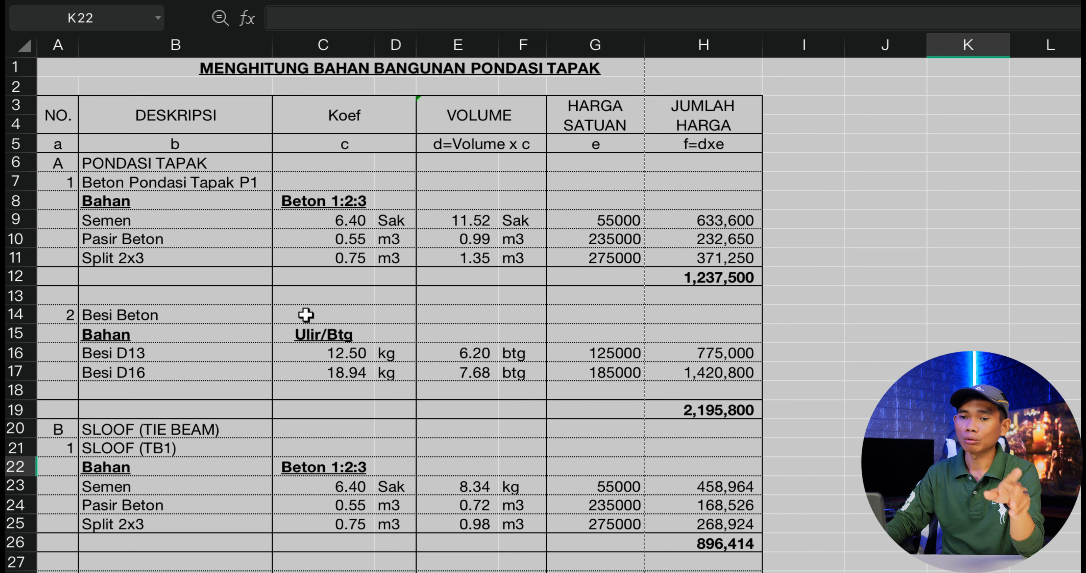
scroll(306, 313, down, 5)
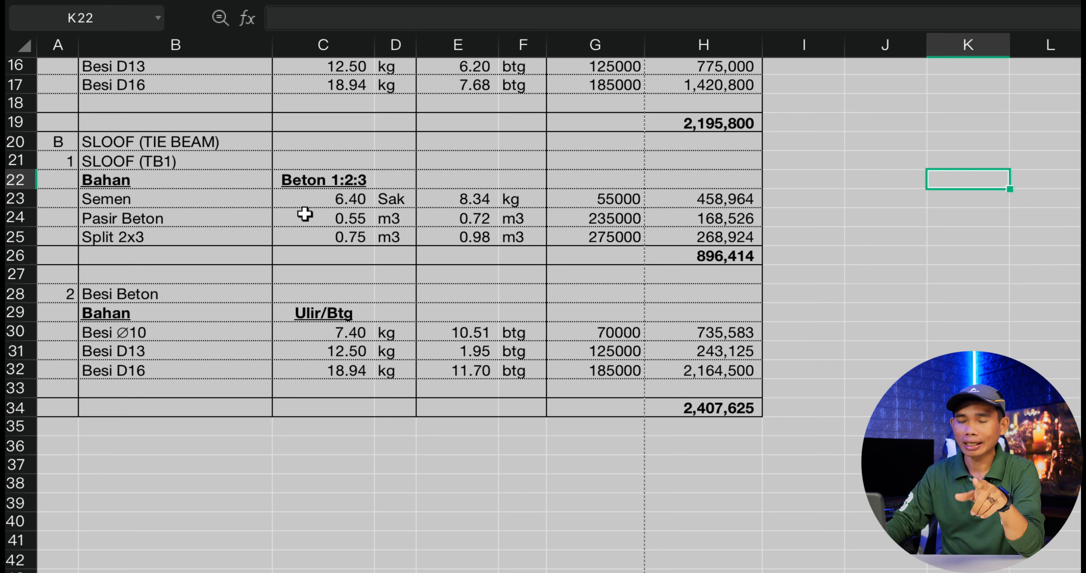
click(345, 202)
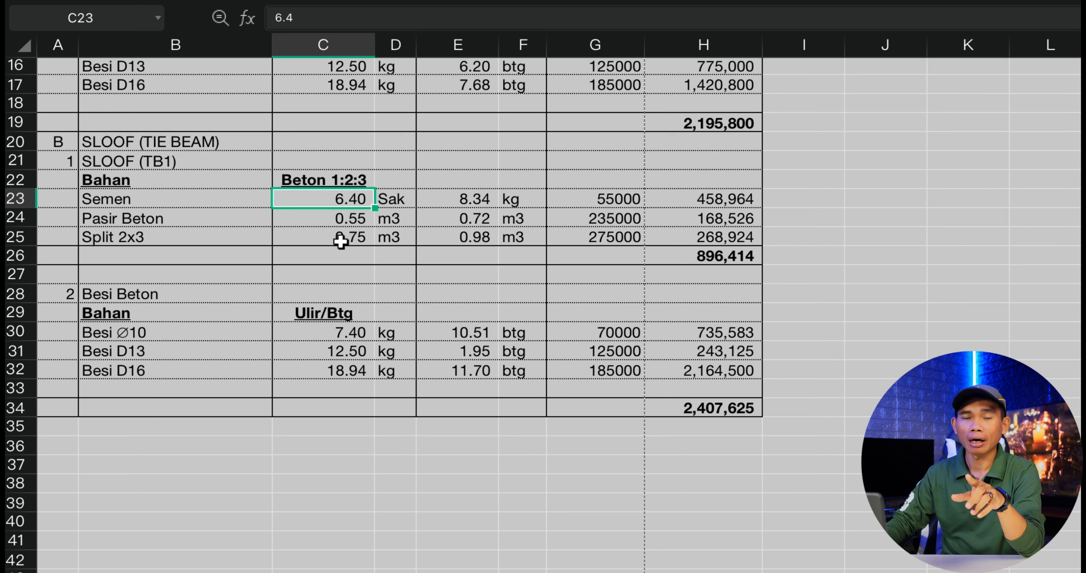
click(343, 219)
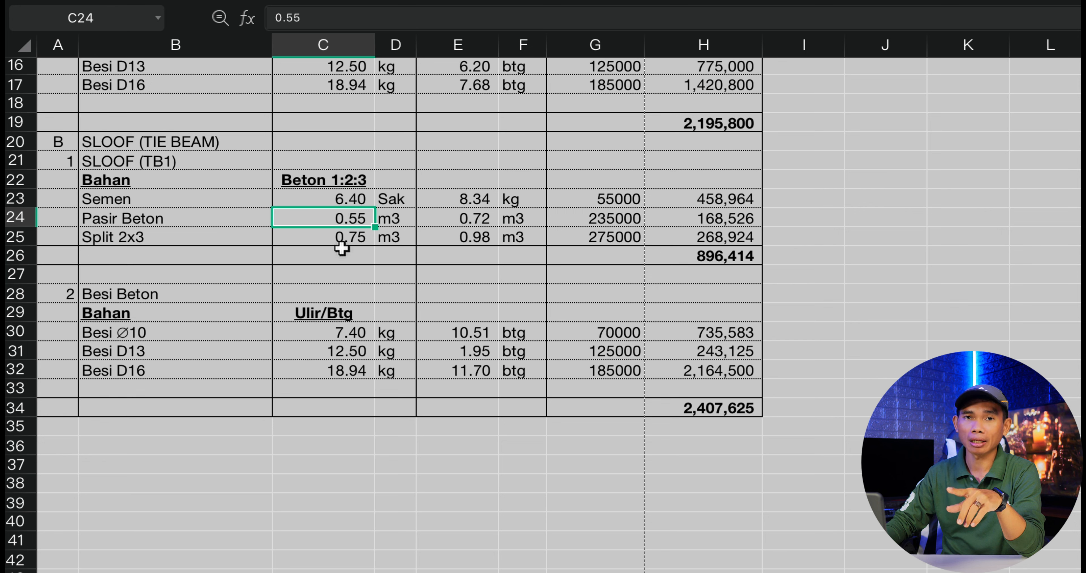
click(344, 238)
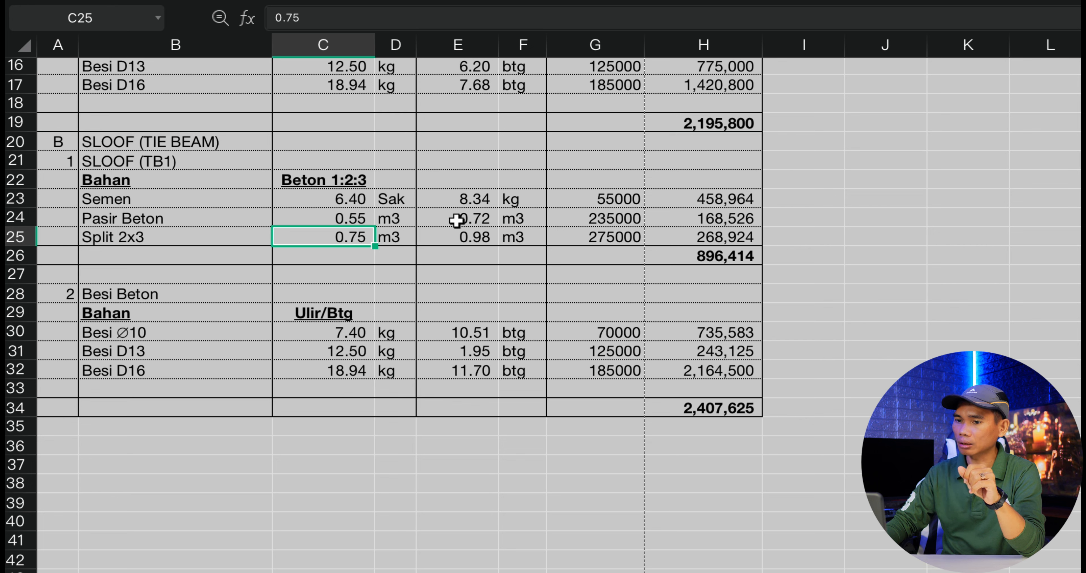
Change the volume unit of the SLOOF (TB1) Semen row to Sak.
click(472, 200)
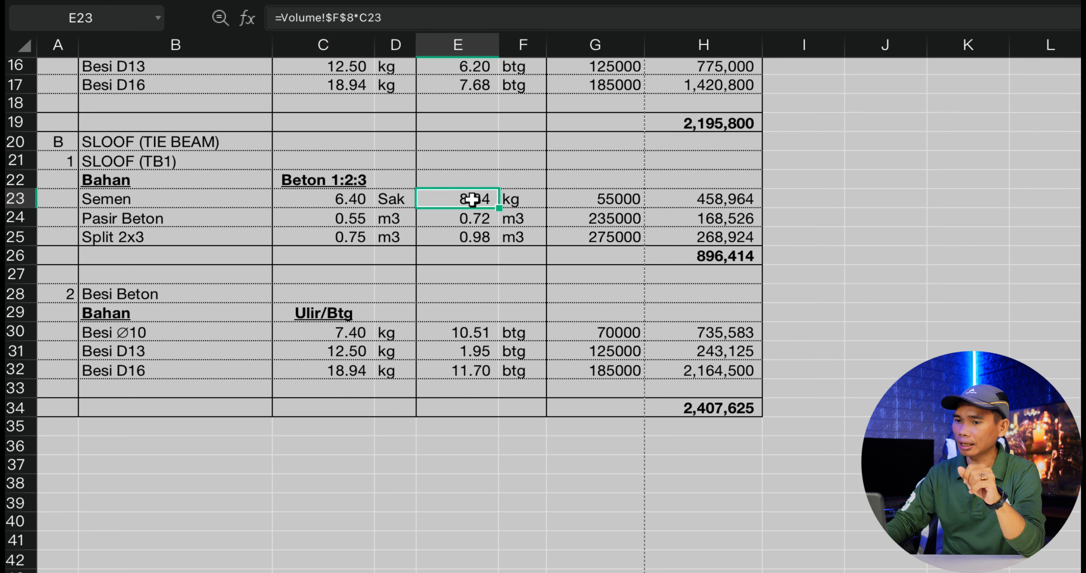
click(529, 200)
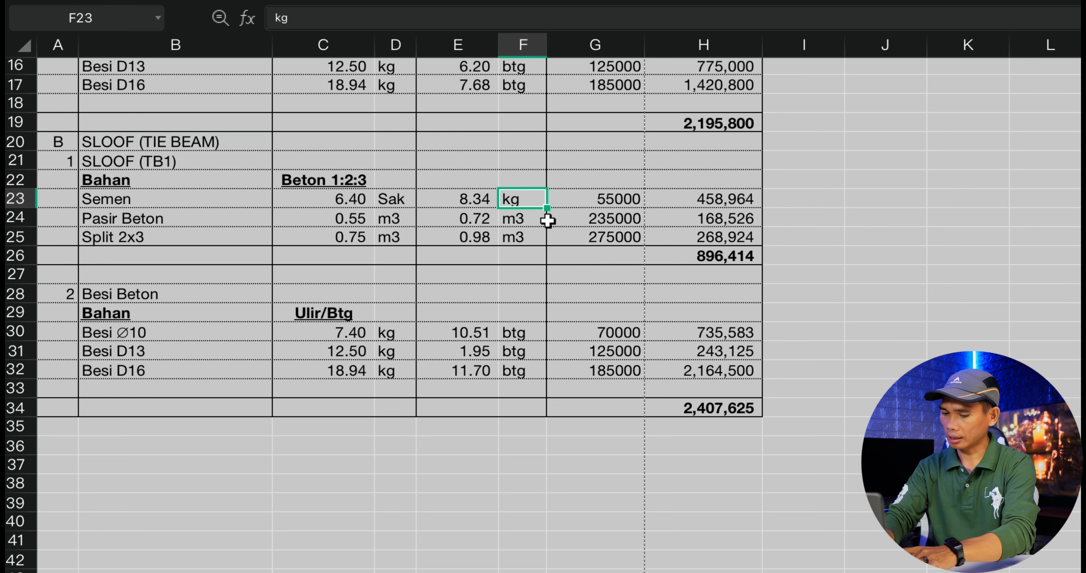
text(Sa)
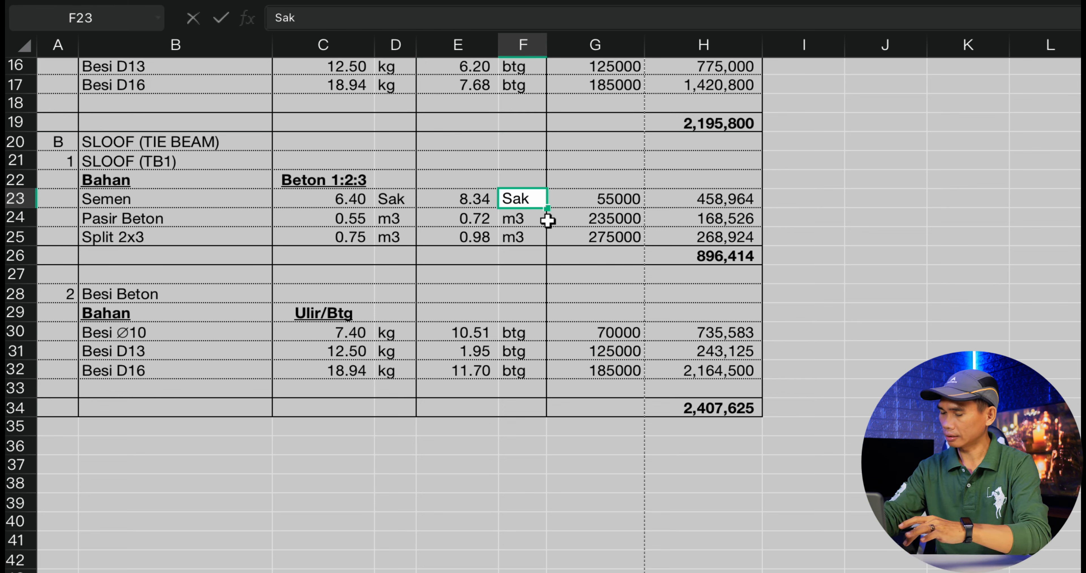
key(Return)
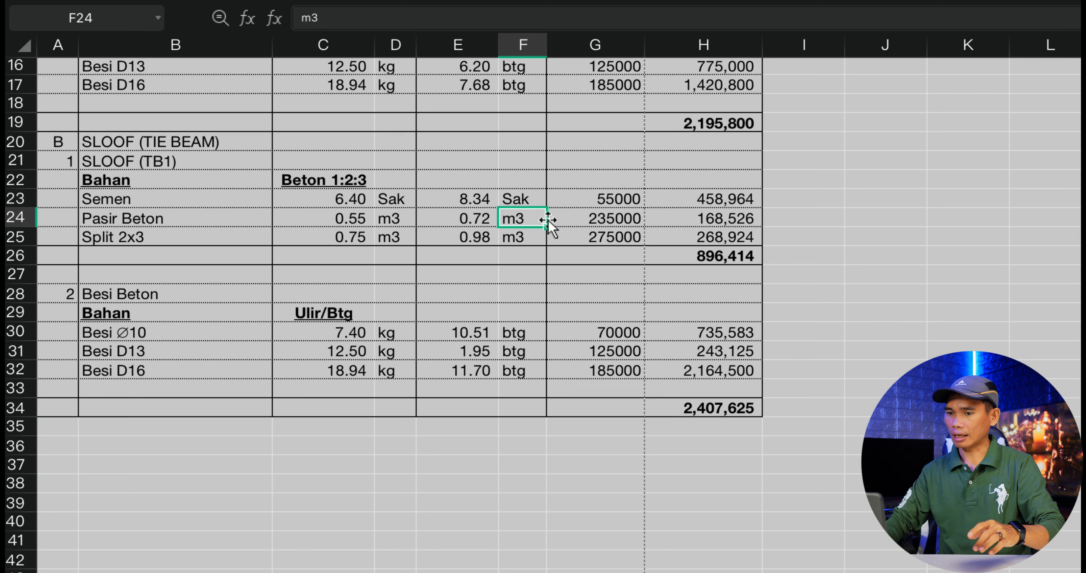
Trace the SLOOF (TB1) Semen volume formula to the sloof volume on the Volume sheet and the Semen coefficient.
click(481, 204)
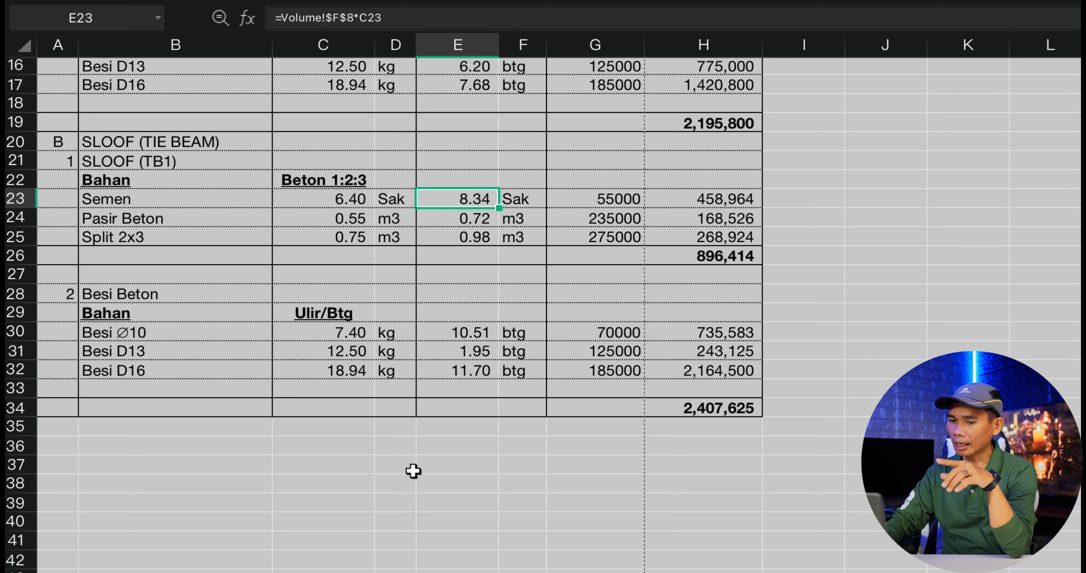
key(ctrl+bracketleft)
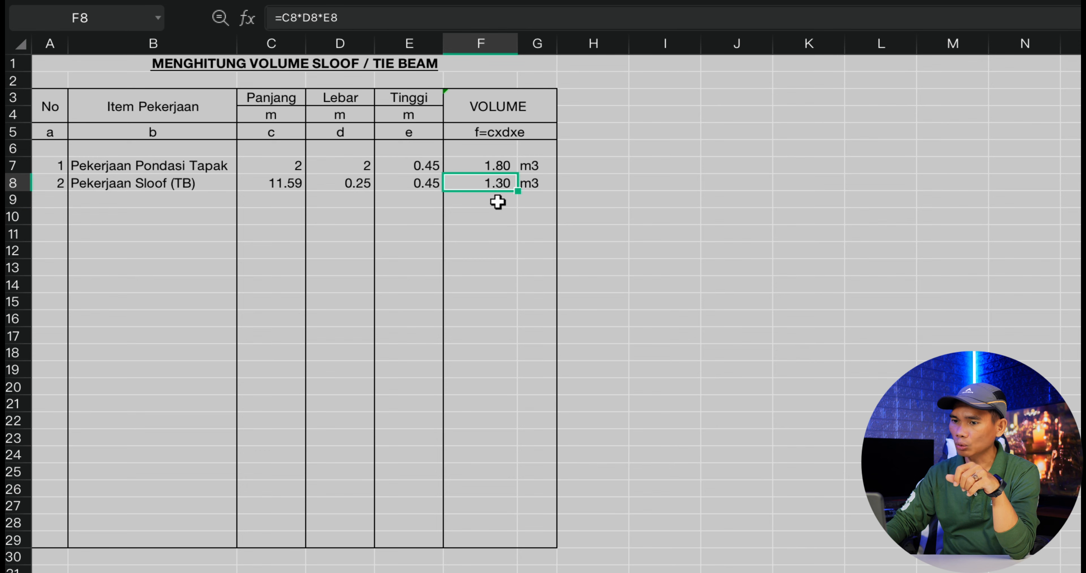
click(443, 571)
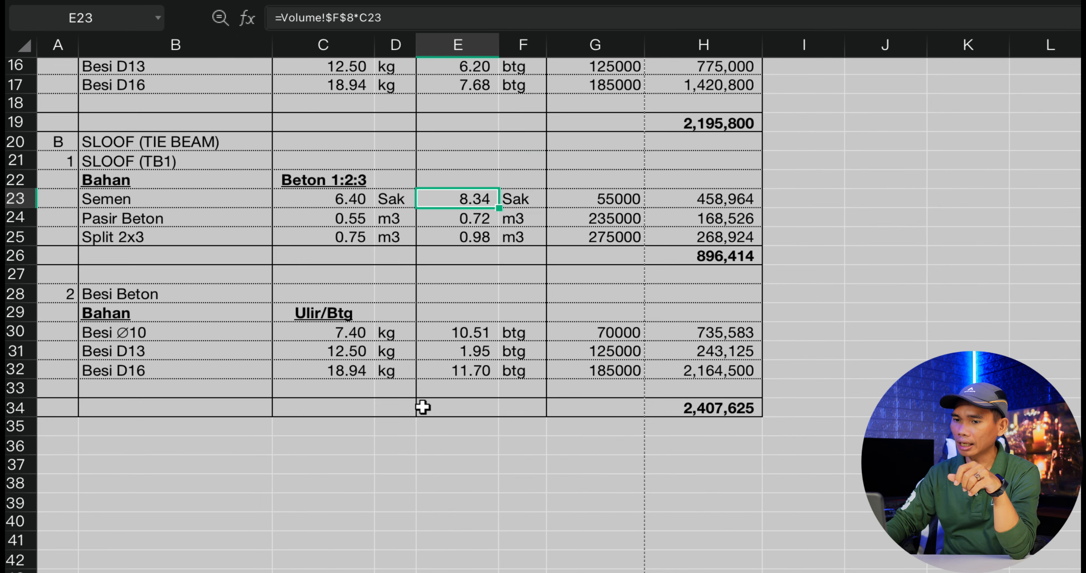
click(363, 207)
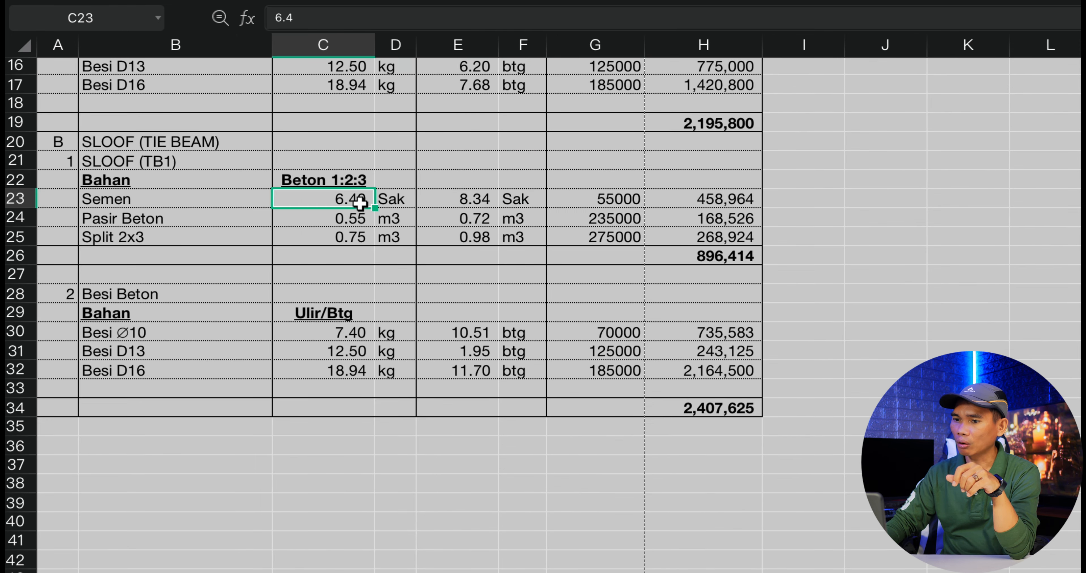
click(424, 203)
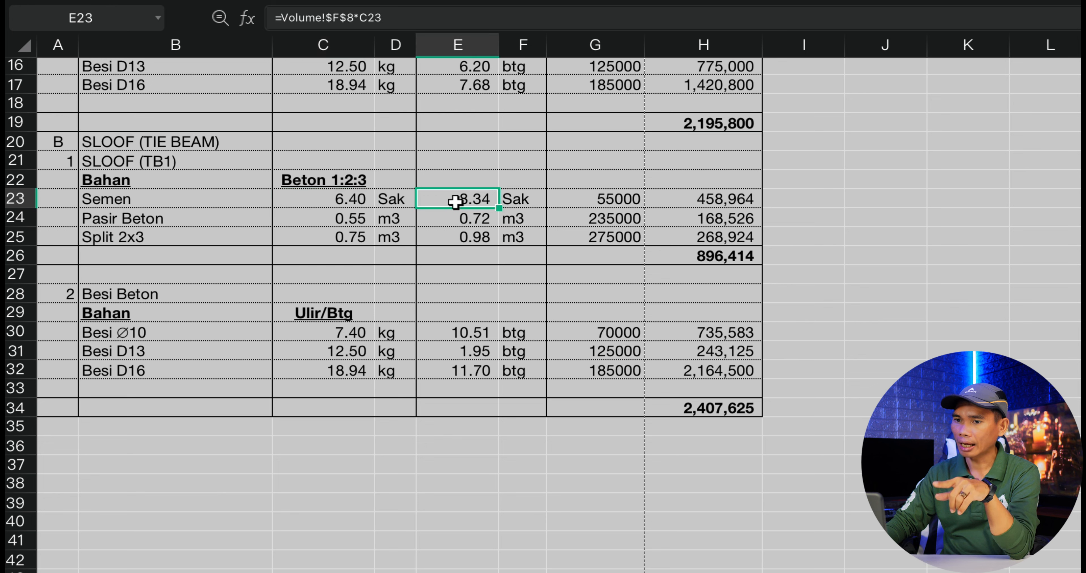
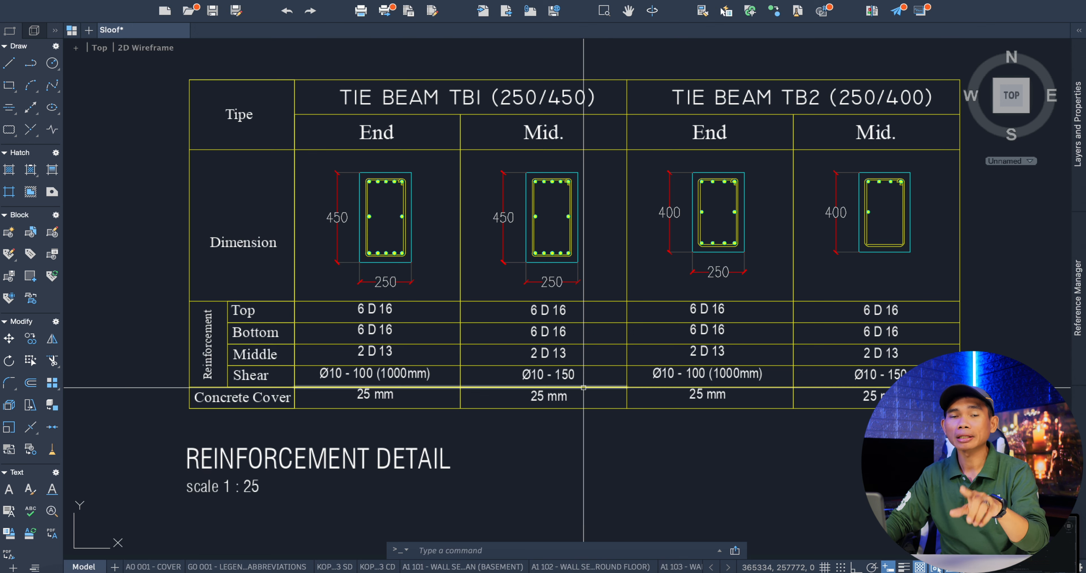
Switch to the WPS Office workbook and review the Besi Beton sheet's reinforcement table down to the Sloof TB1 section.
mouse_move(584, 387)
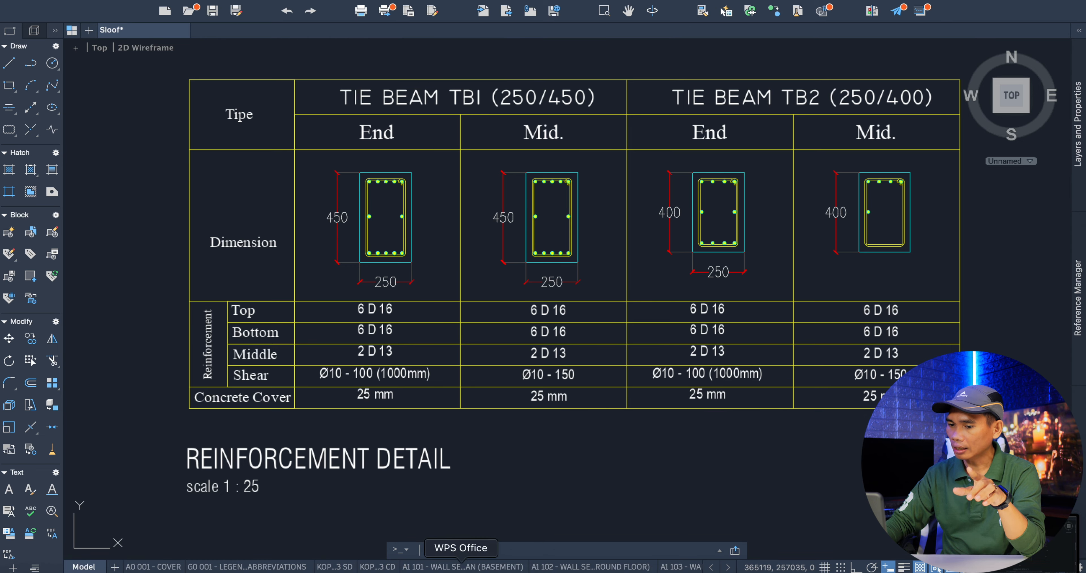
click(467, 567)
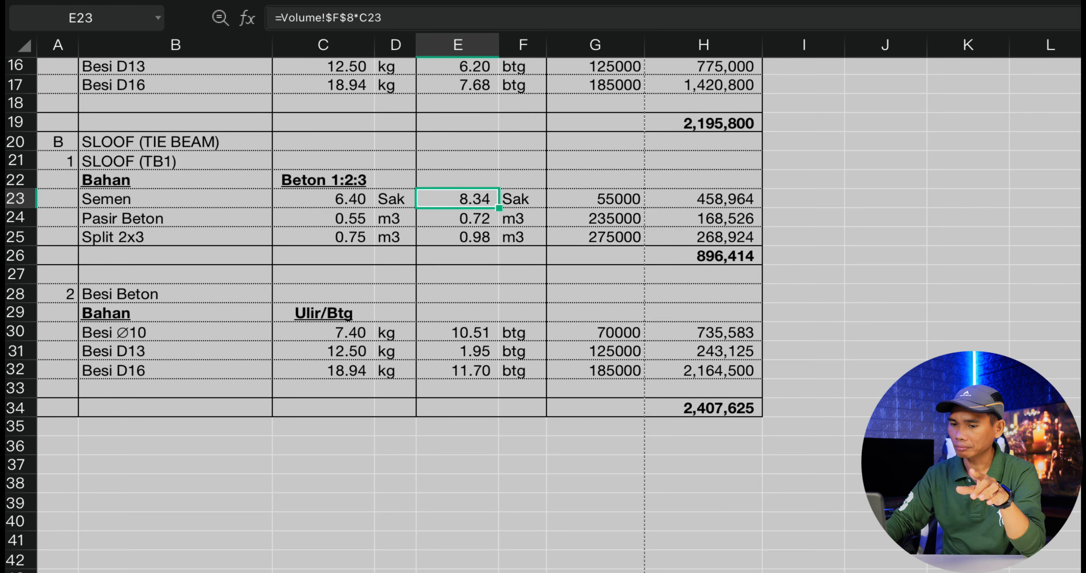
click(239, 559)
scroll(335, 425, up, 3)
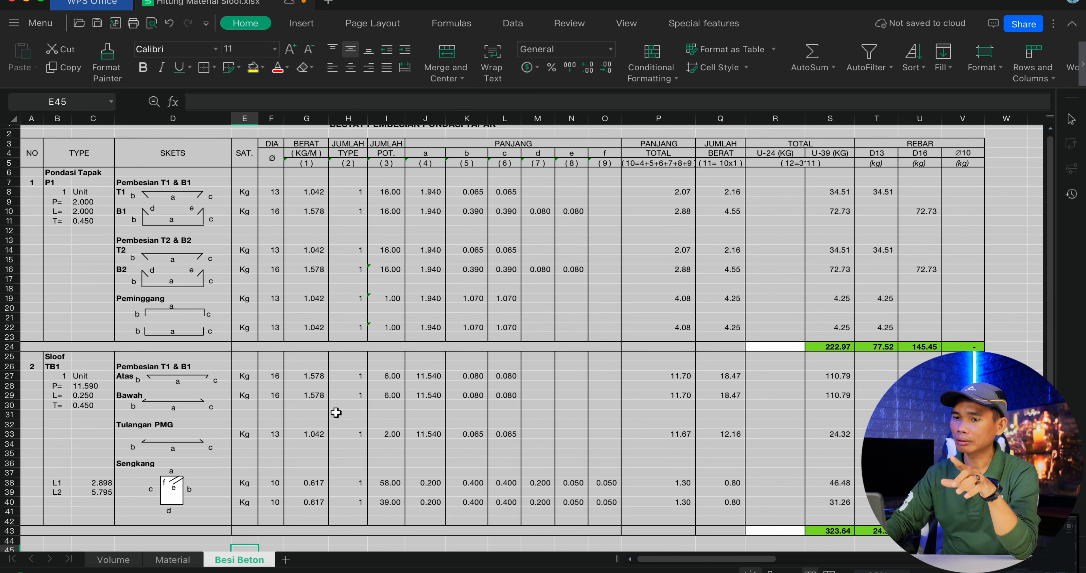
scroll(336, 408, up, 1)
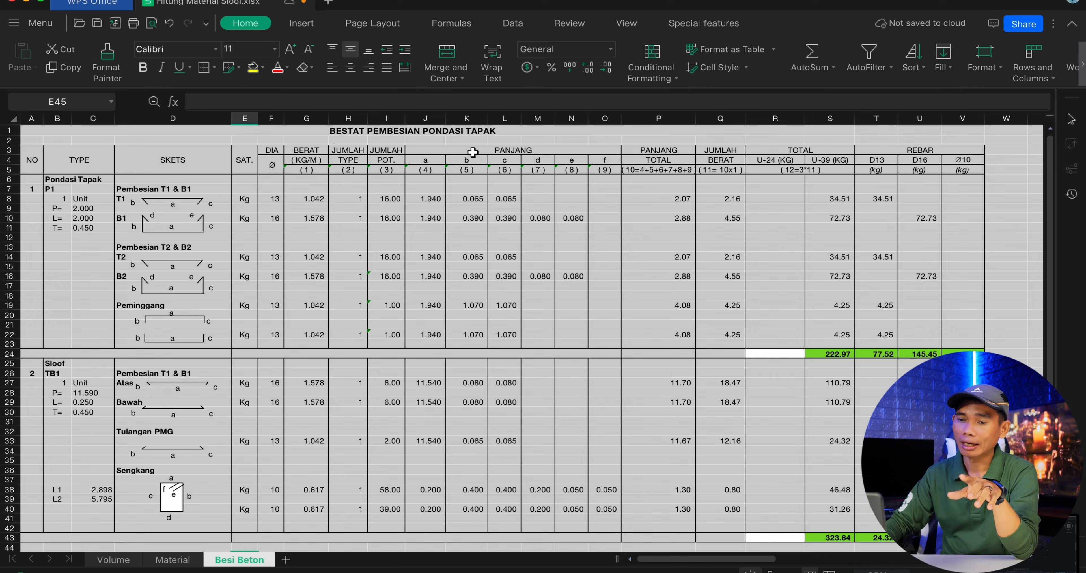
click(428, 133)
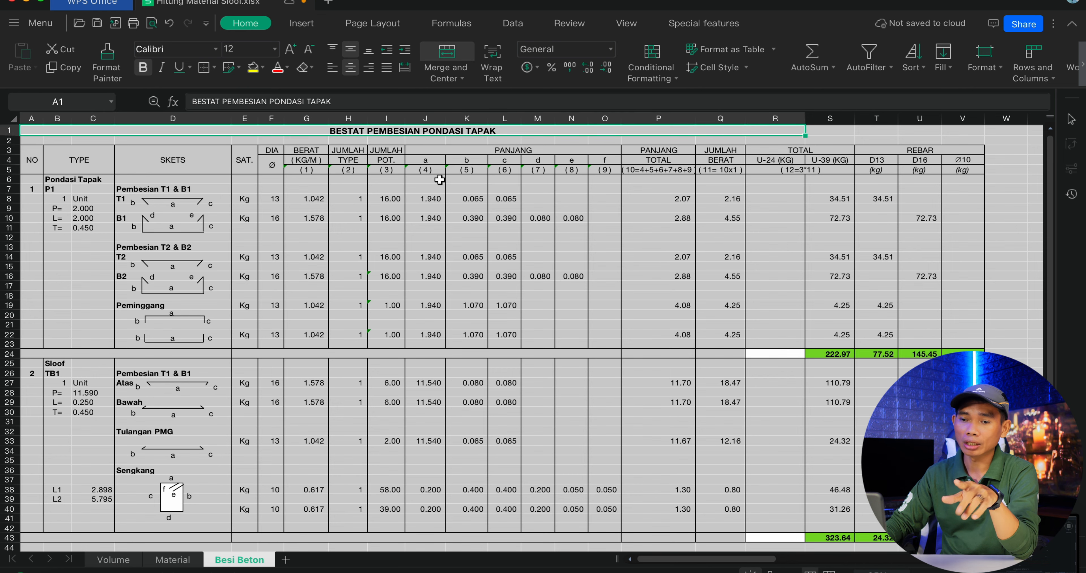
scroll(439, 179, down, 6)
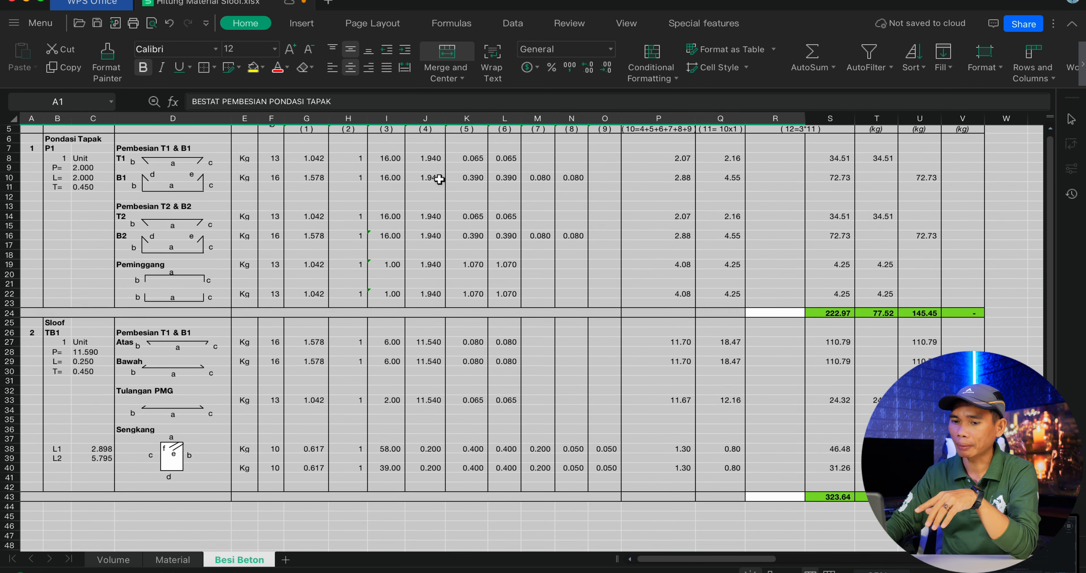
scroll(440, 180, down, 1)
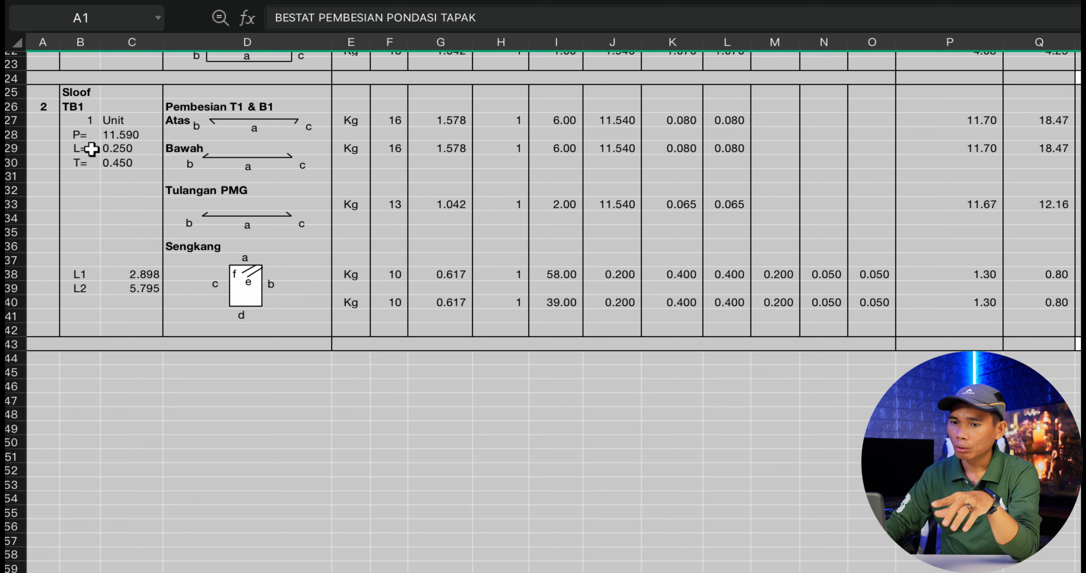
Compare the TB1 length P on the Besi Beton sheet with the beam's dimension on the AutoCAD plan.
click(80, 136)
click(126, 135)
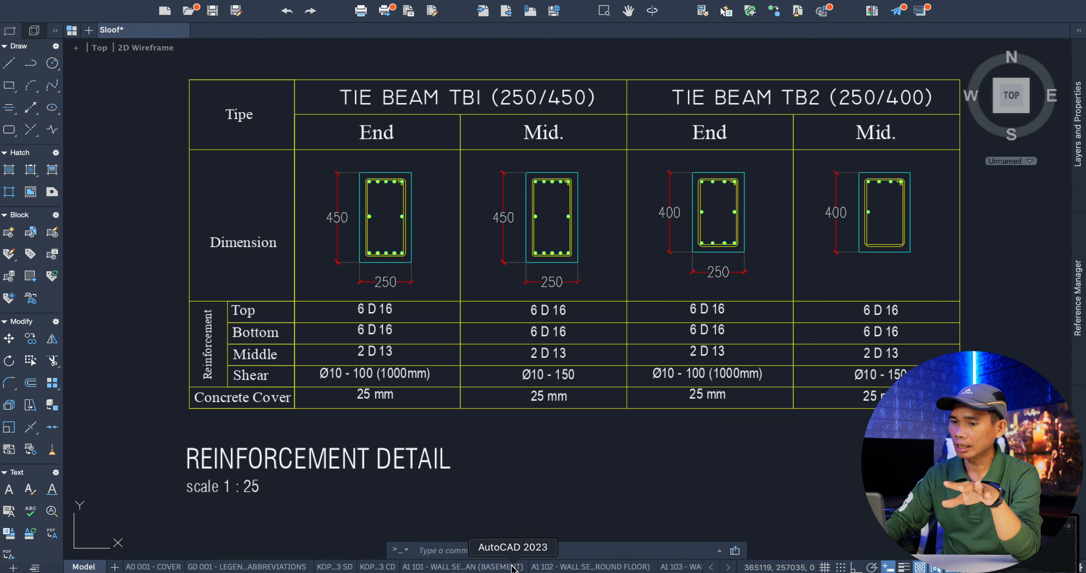
scroll(556, 388, down, 8)
scroll(426, 333, down, 5)
scroll(358, 329, up, 10)
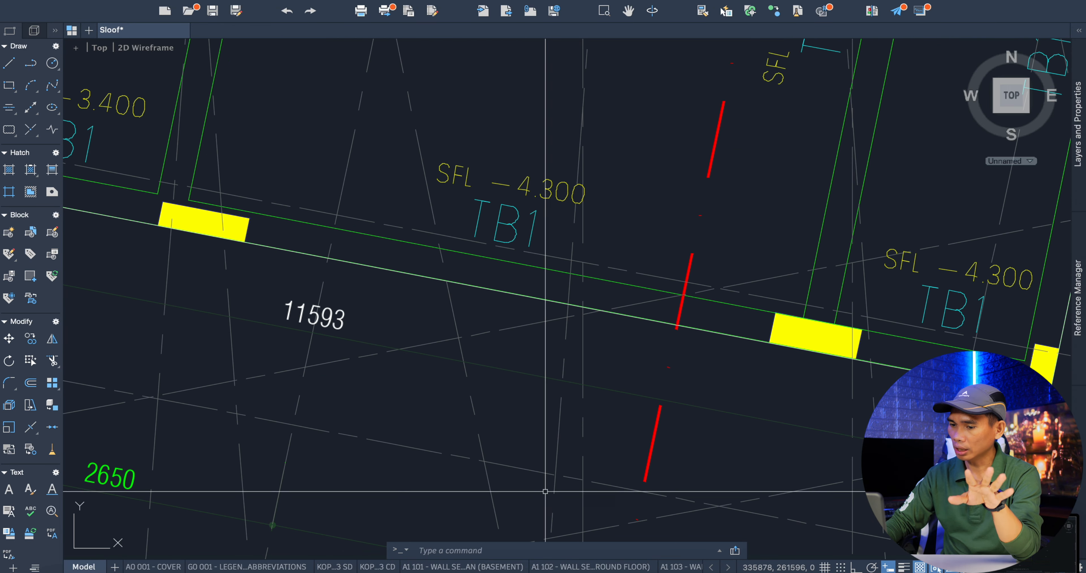
click(468, 568)
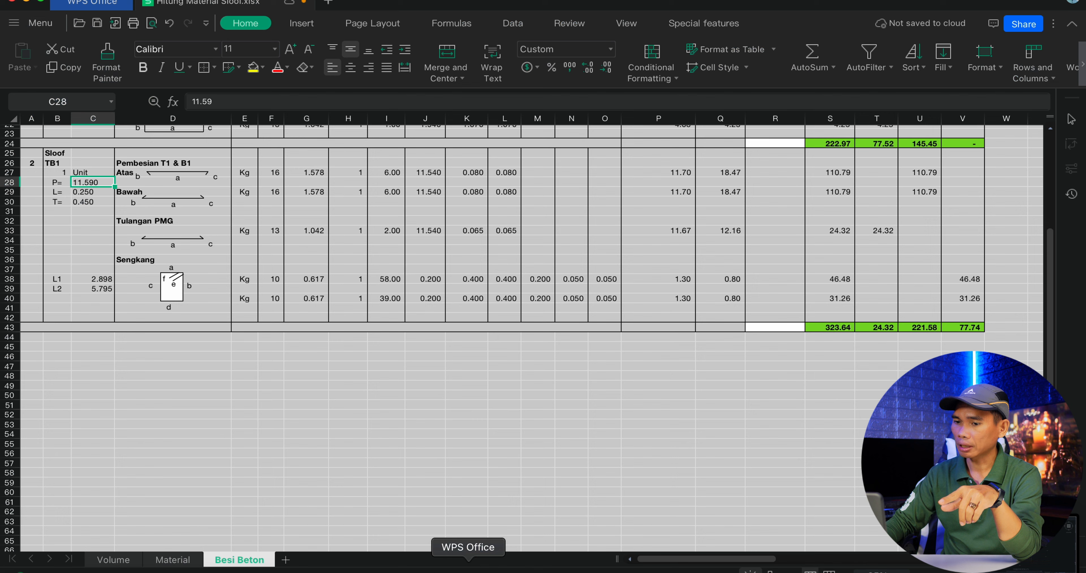
Compare the TB1 width L and height T on the Besi Beton sheet with the section dimensions in AutoCAD's Reinforcement Detail table.
click(89, 195)
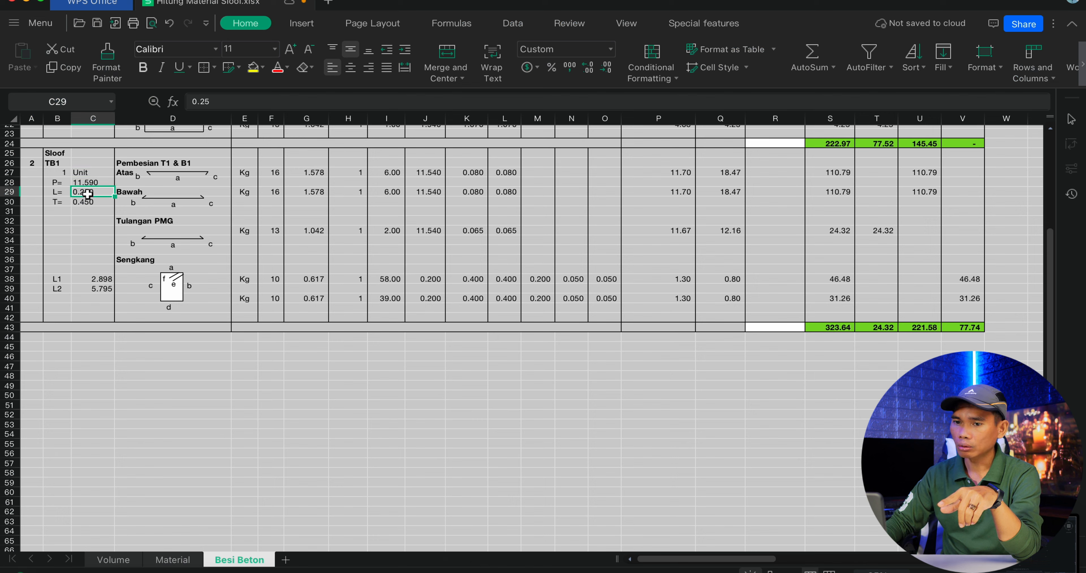
click(507, 567)
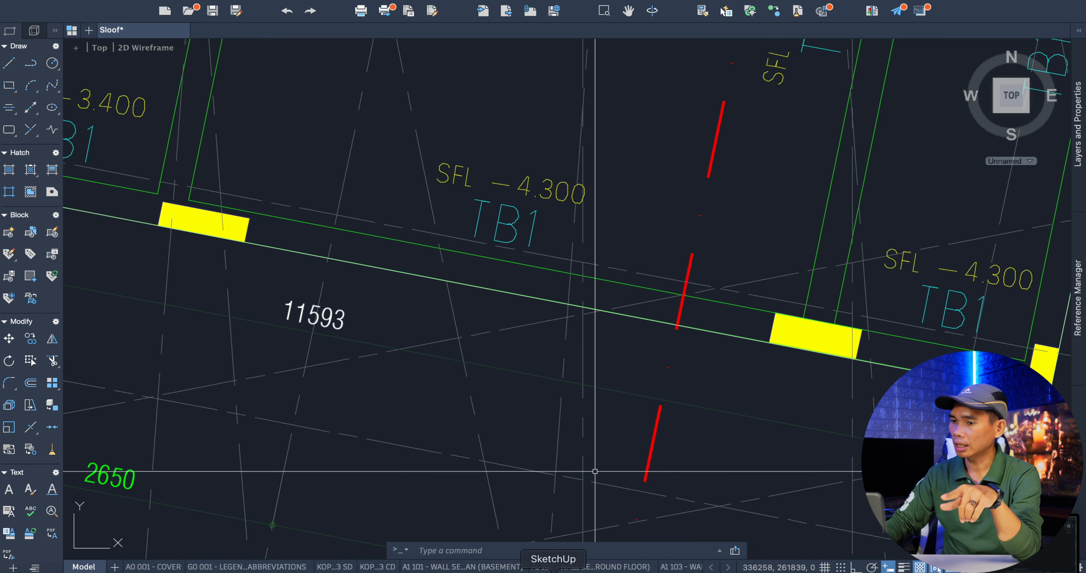
scroll(594, 473, down, 10)
scroll(718, 380, up, 9)
scroll(687, 355, up, 5)
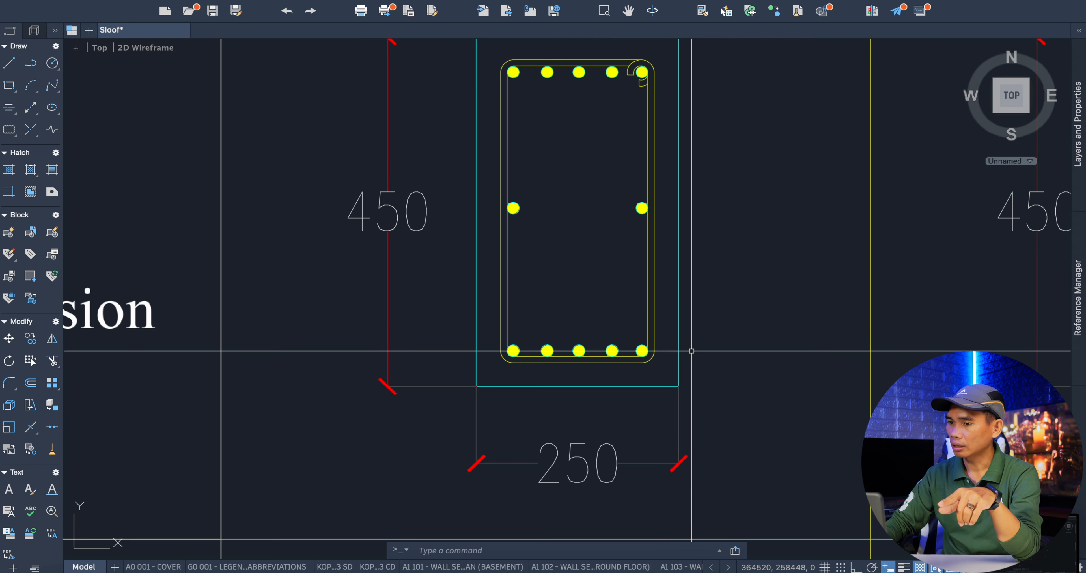
scroll(481, 250, down, 5)
scroll(485, 268, up, 5)
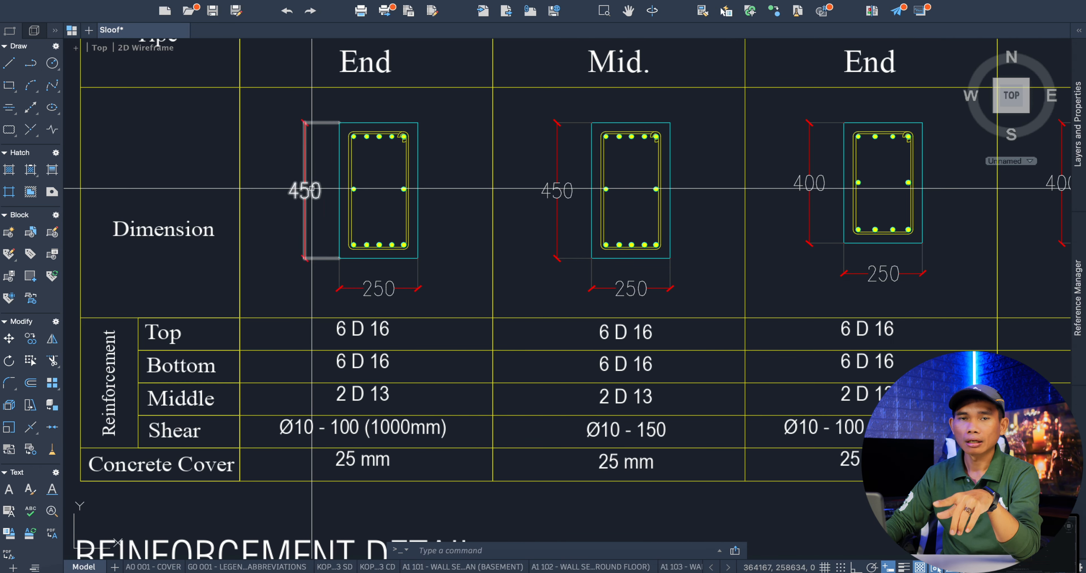
click(465, 571)
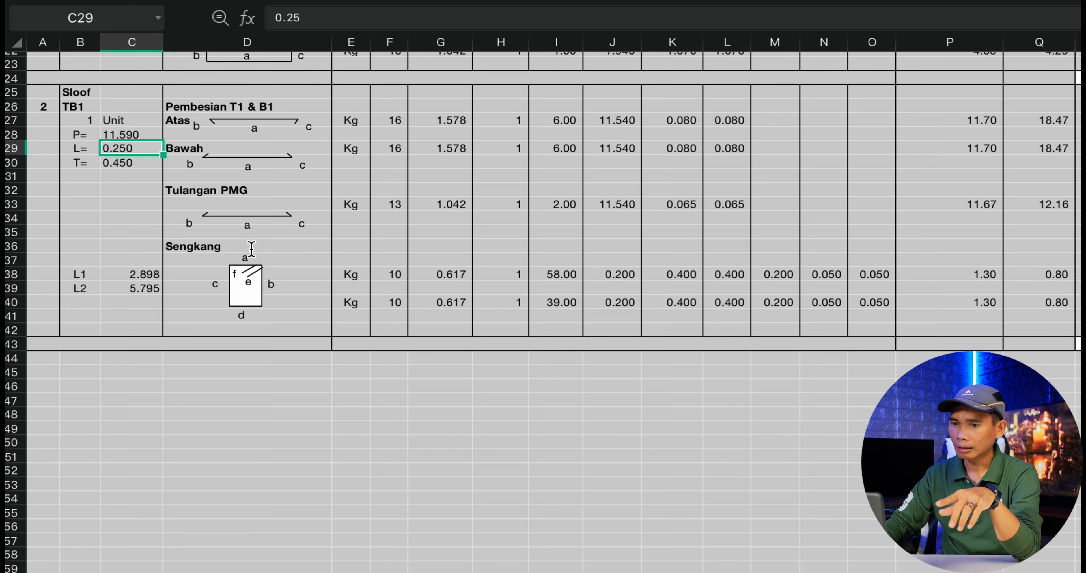
click(134, 164)
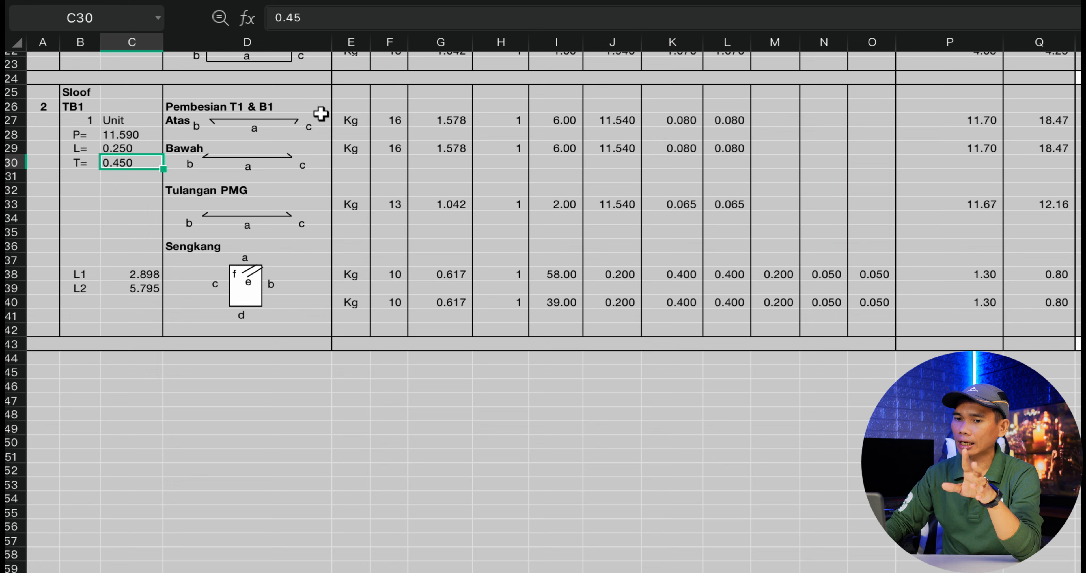
Shorten the heading above the Atas bar sketch in the Sloof TB1 section to Pembesian.
click(206, 108)
click(484, 203)
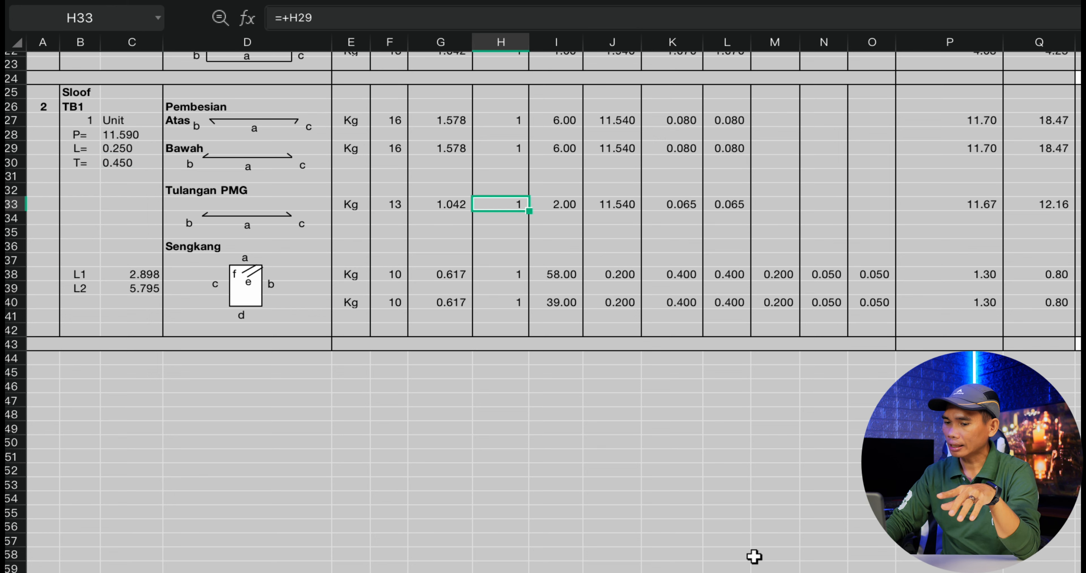
Read the TB1 Top, Bottom, Middle and Shear reinforcement in AutoCAD's Reinforcement Detail table and return to the WPS Office sheet.
click(514, 569)
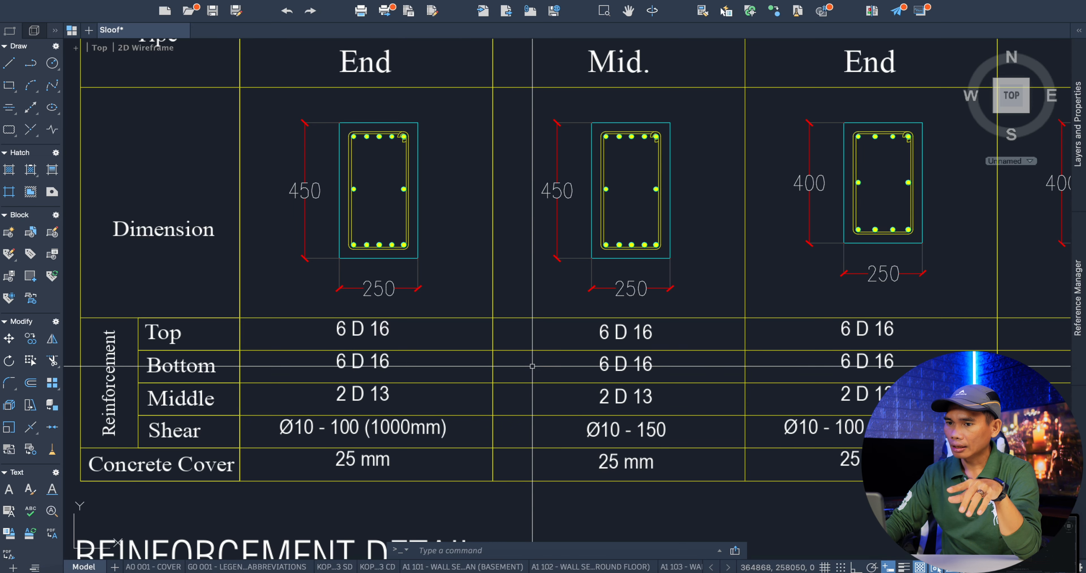
scroll(438, 233, down, 3)
scroll(405, 298, up, 4)
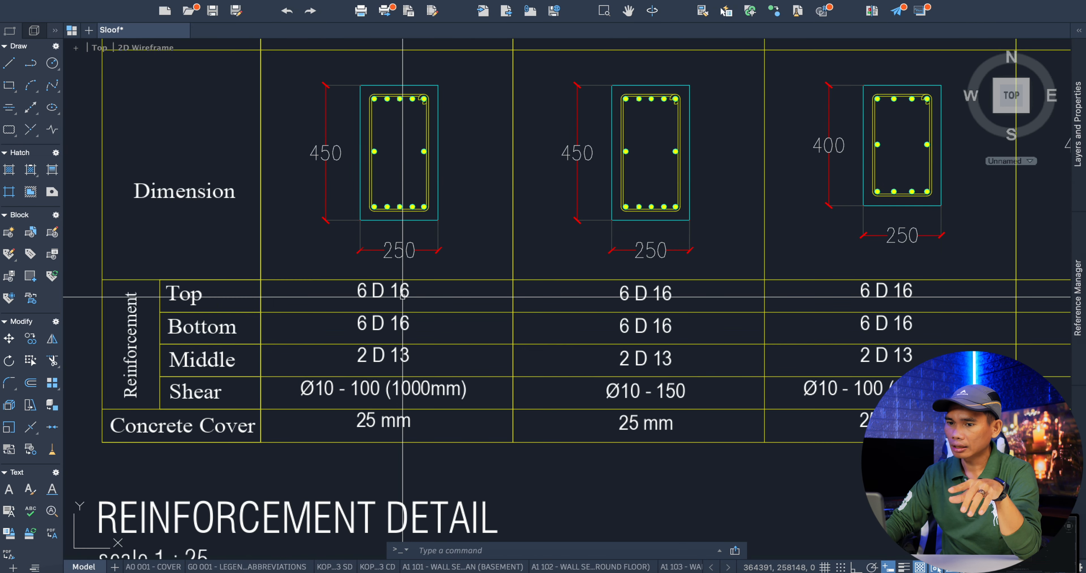
scroll(441, 292, down, 2)
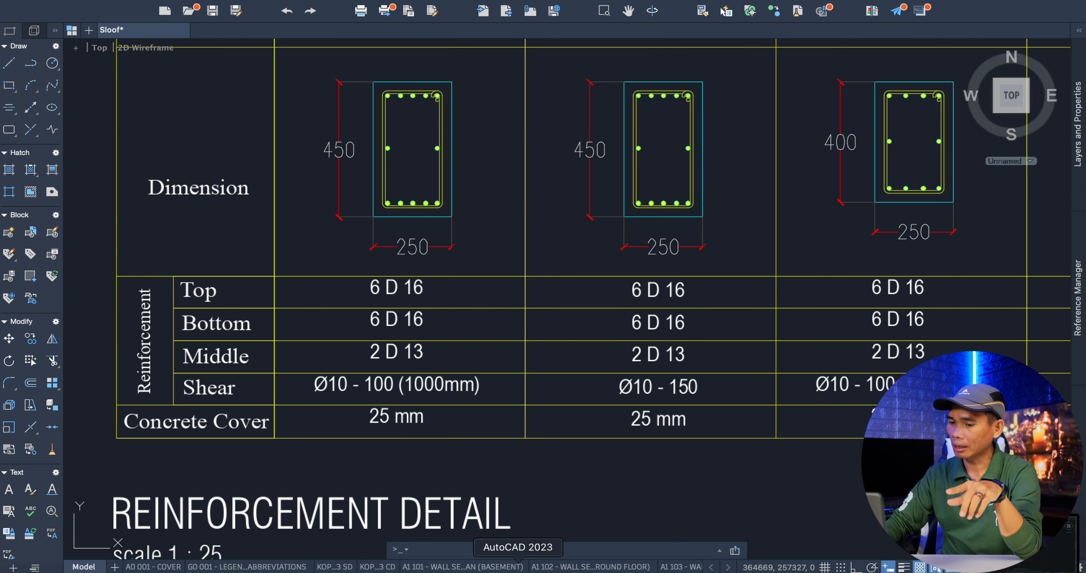
click(458, 567)
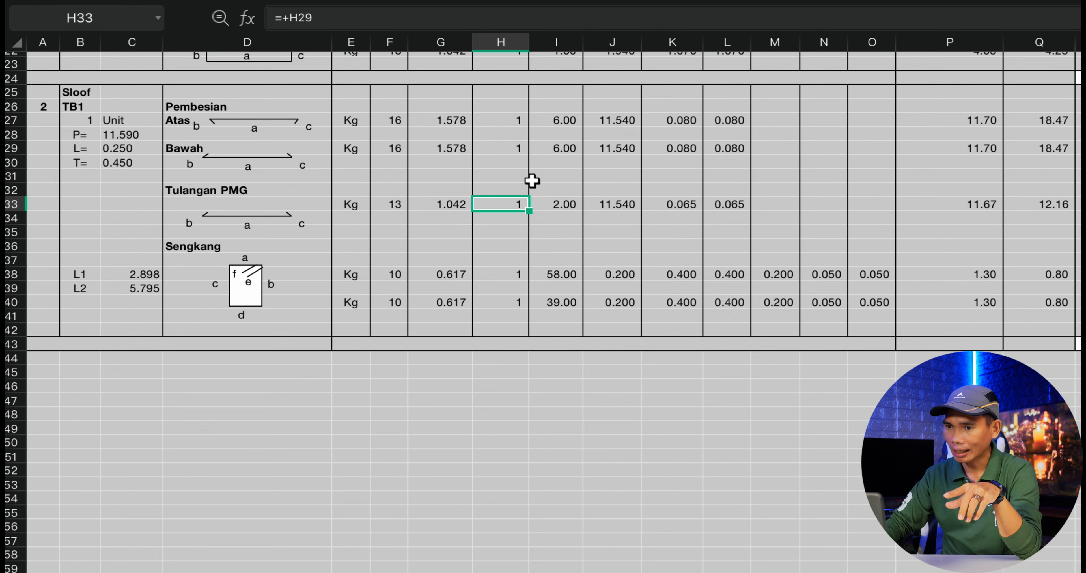
Check the Sloof TB1 Atas bar's diameter against the column headings of the reinforcement table.
scroll(510, 223, up, 1)
scroll(511, 220, up, 3)
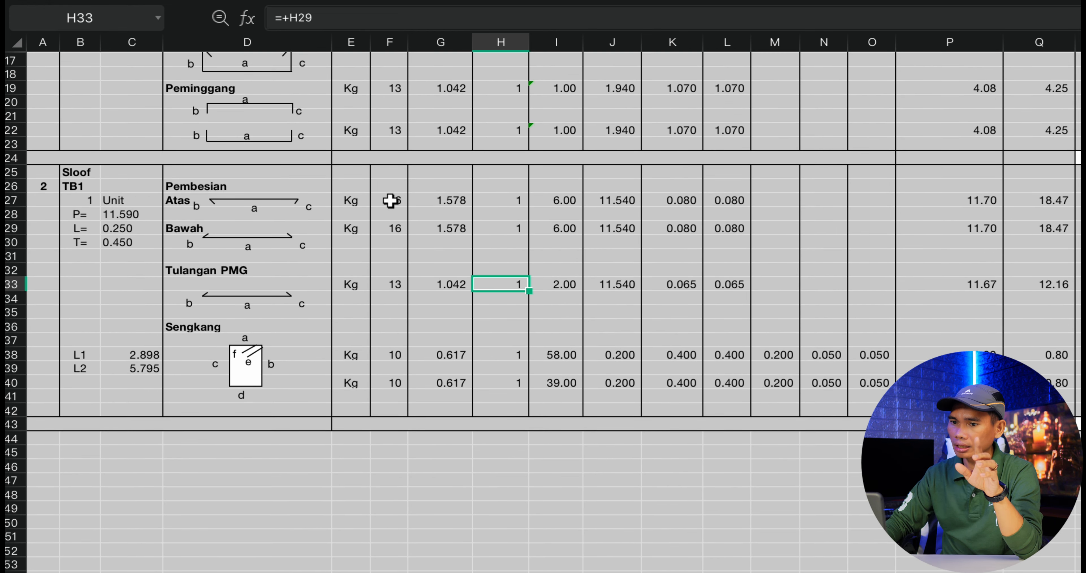
click(391, 200)
scroll(430, 230, up, 5)
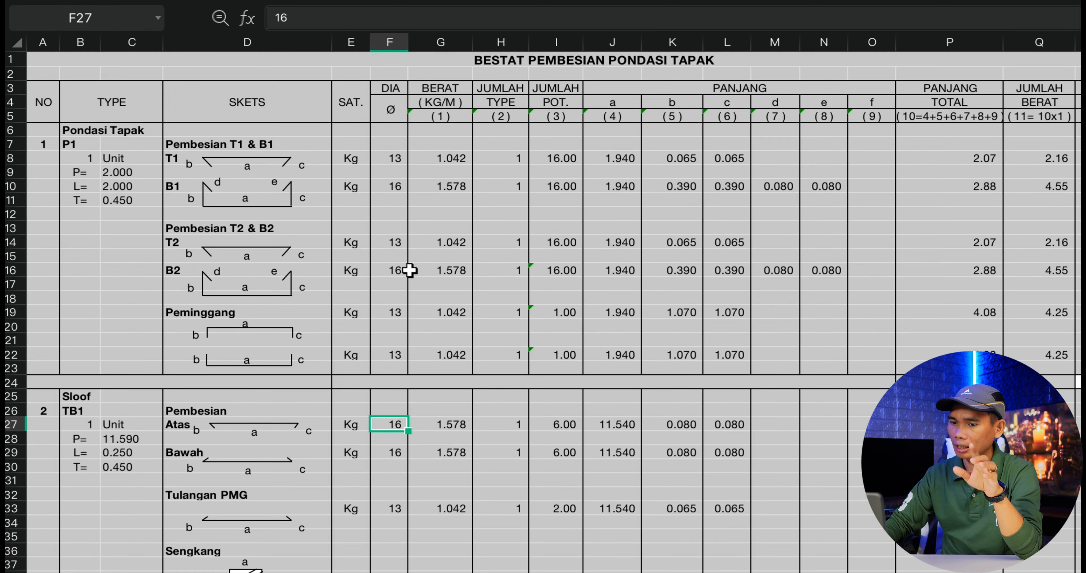
scroll(412, 287, down, 4)
scroll(406, 305, up, 1)
scroll(406, 305, up, 3)
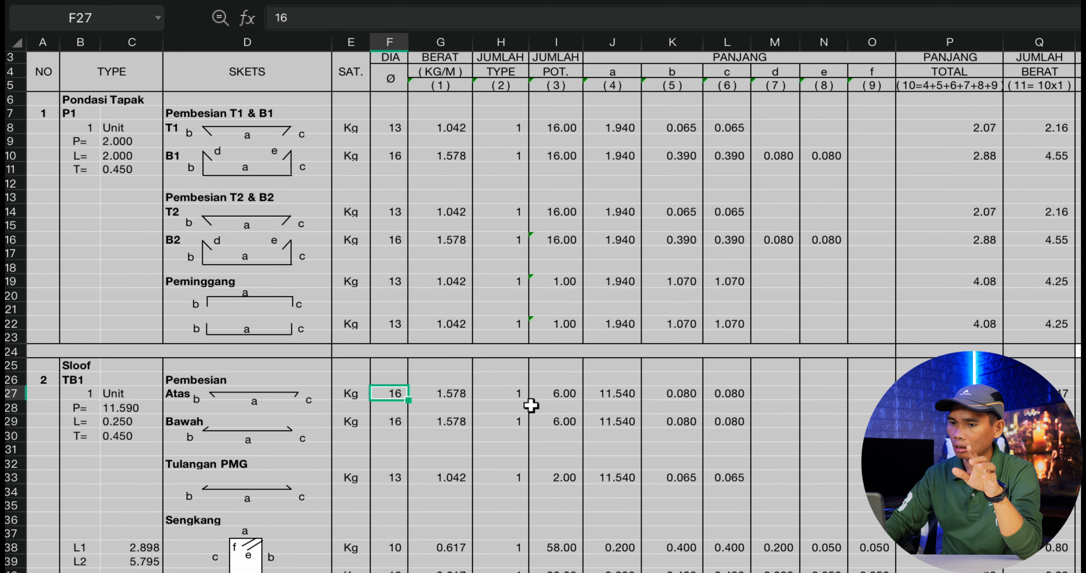
Inspect the Atas bar's weight and piece-count formulas, and compare the count with the TB1 Top reinforcement in AutoCAD.
click(457, 393)
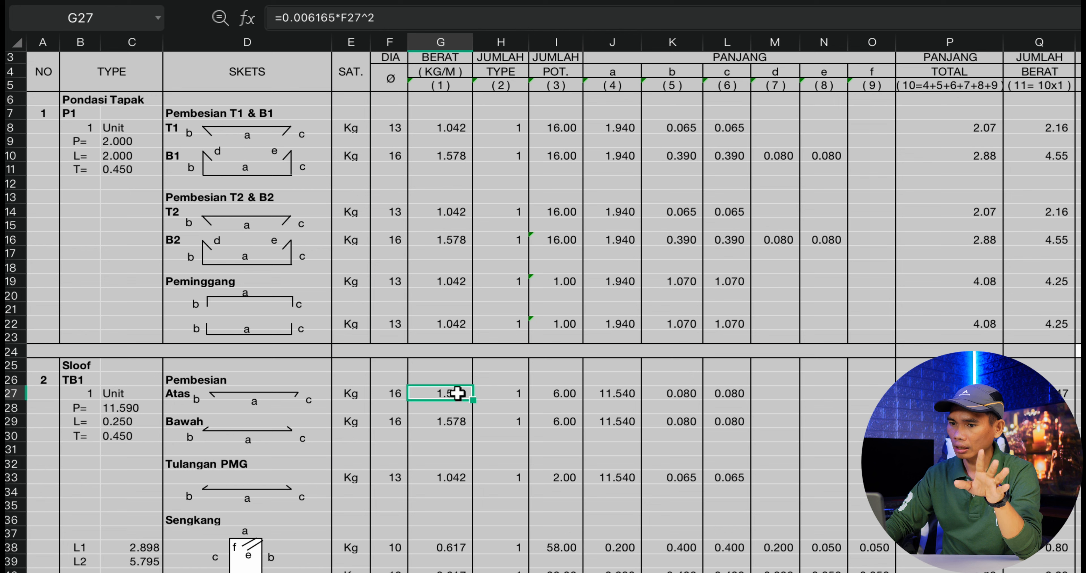
click(564, 394)
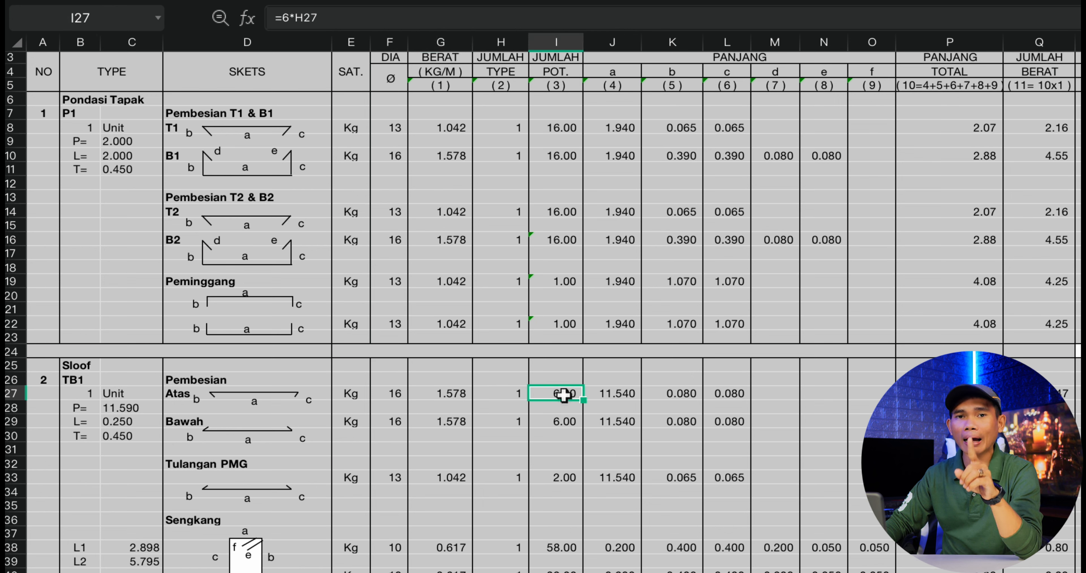
click(514, 572)
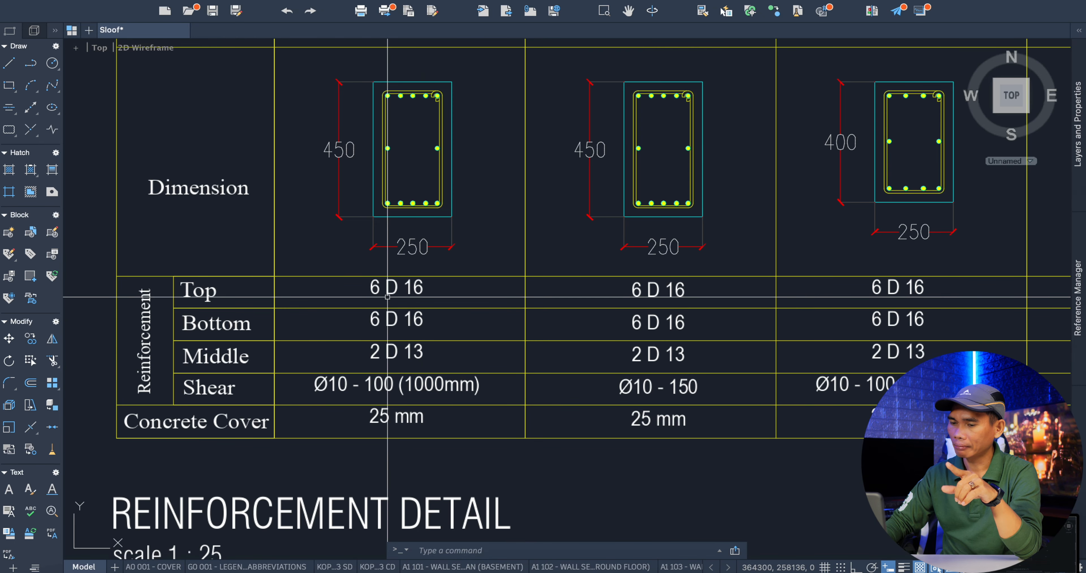
click(471, 572)
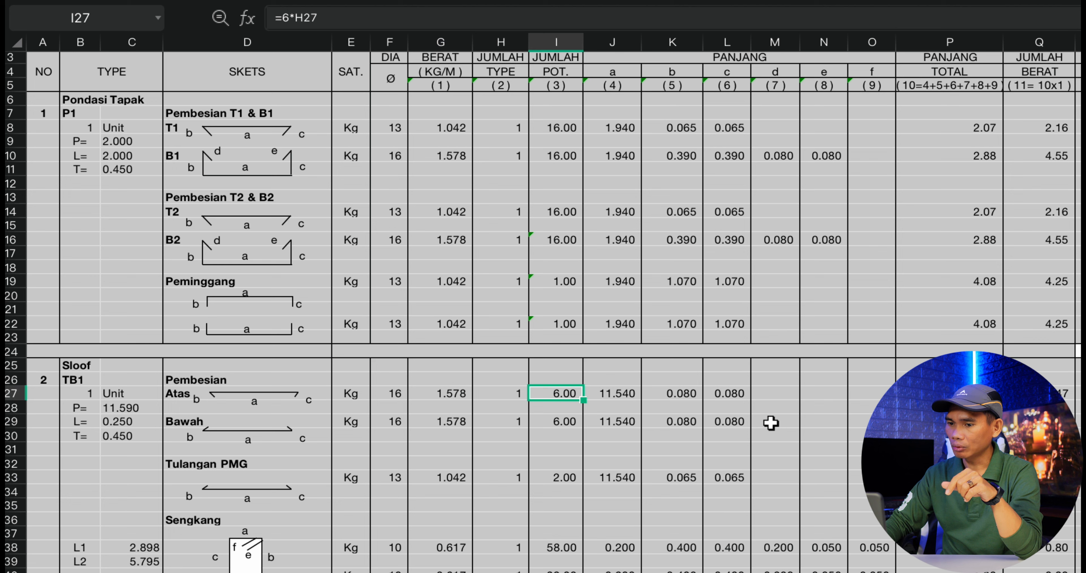
Select the Atas bar's length a, and check the TB1 concrete cover in AutoCAD's Reinforcement Detail table.
click(616, 390)
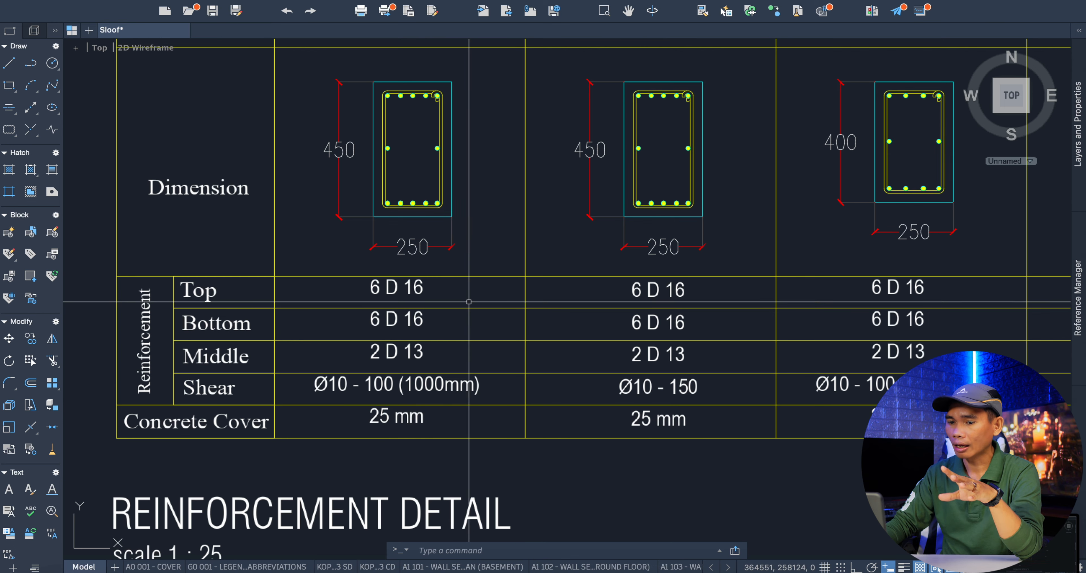
scroll(443, 247, down, 4)
scroll(363, 346, up, 7)
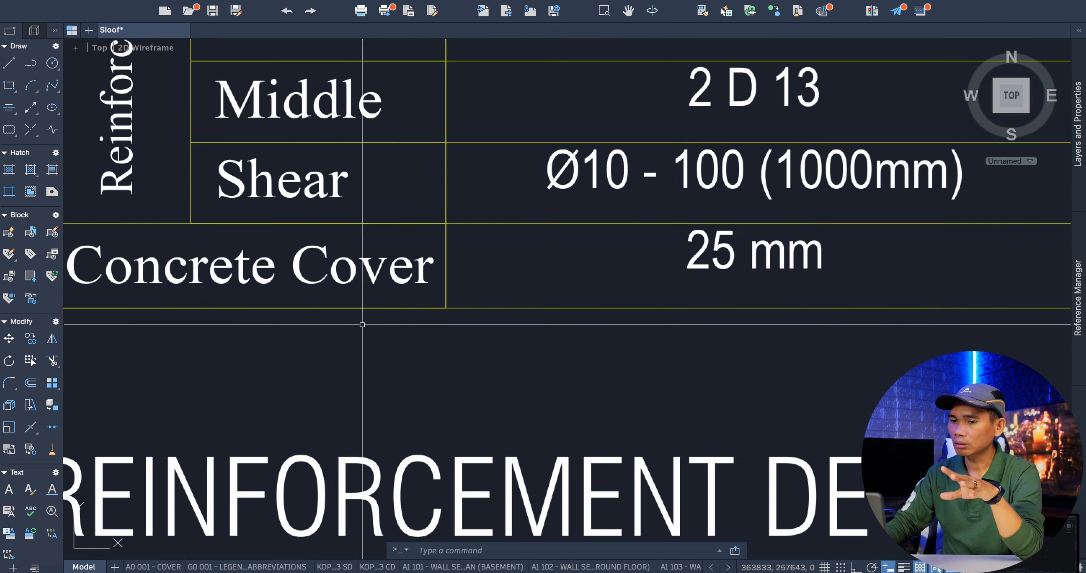
scroll(363, 322, down, 1)
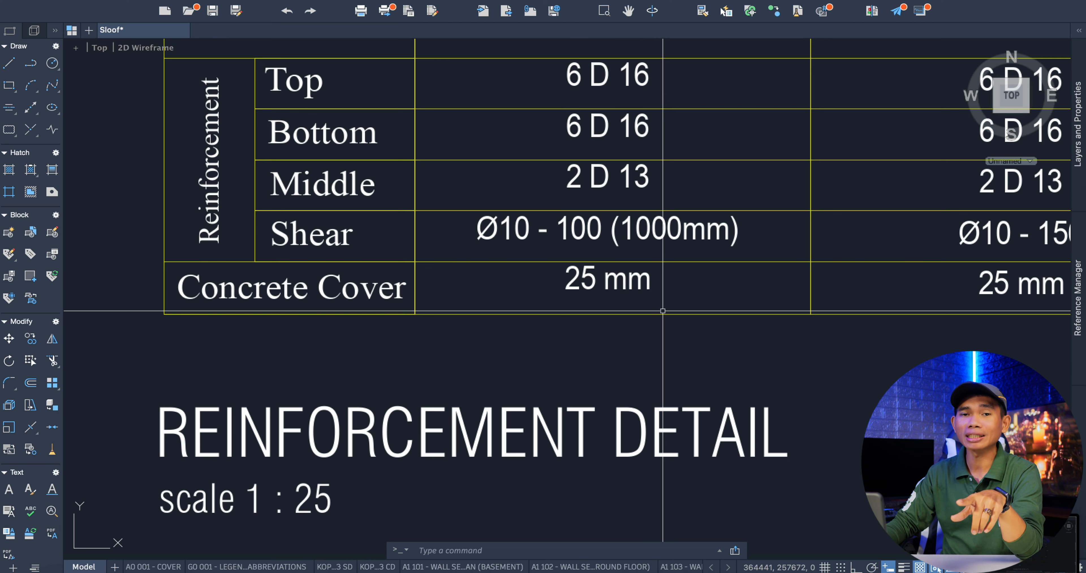
scroll(473, 292, down, 5)
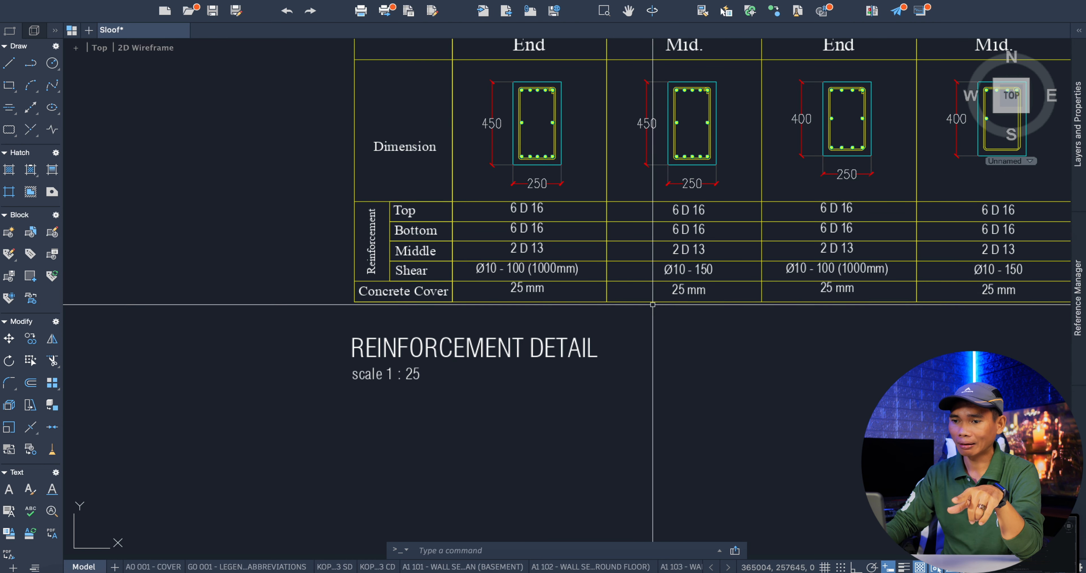
scroll(654, 304, up, 5)
scroll(632, 303, down, 4)
scroll(541, 295, up, 2)
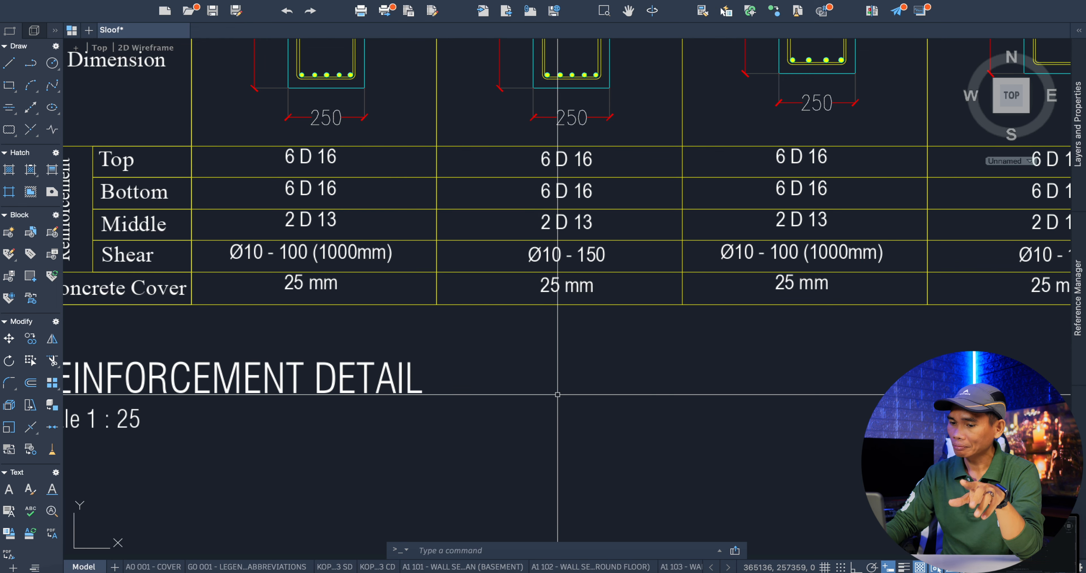
Return to the WPS Office sheet and inspect how the Atas bar's length a is derived from the beam length.
click(468, 570)
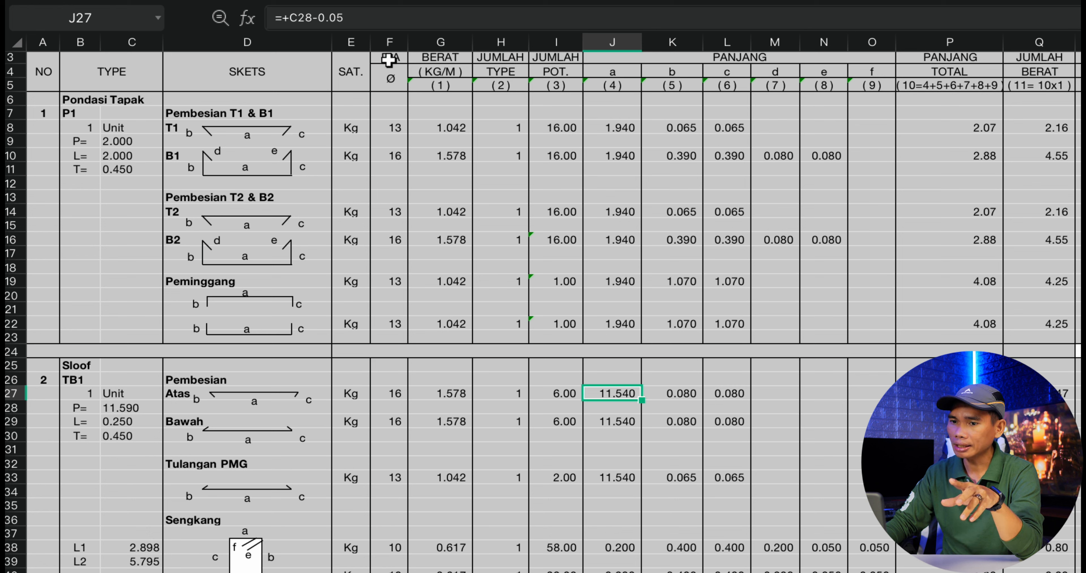
click(370, 16)
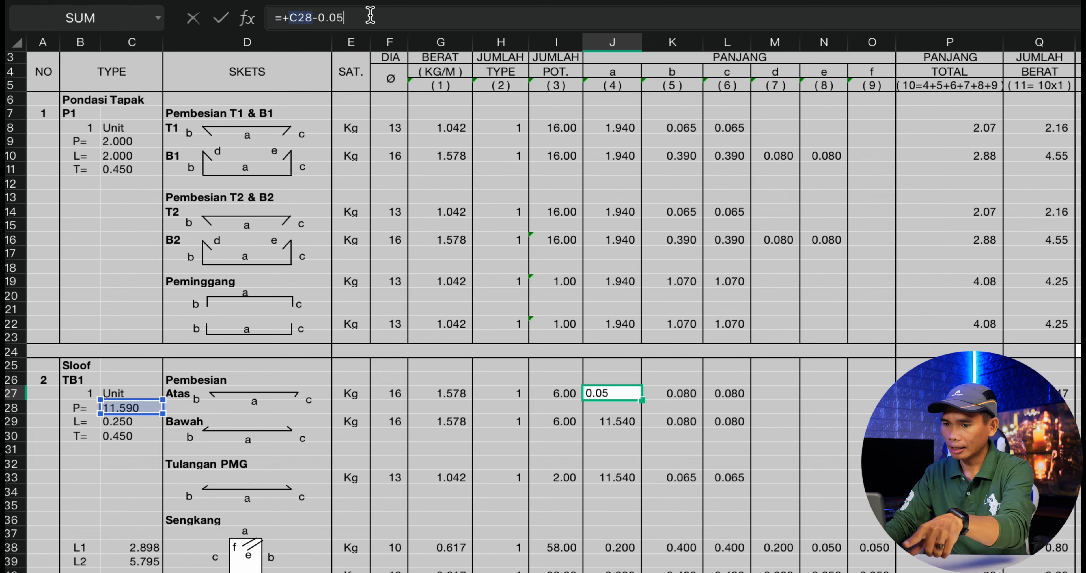
key(Return)
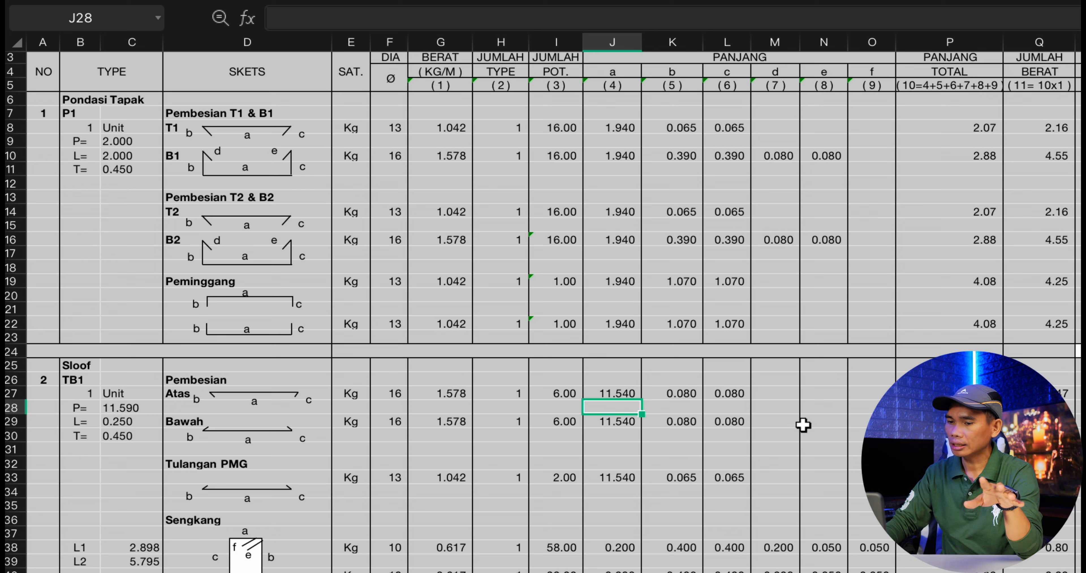
Inspect the Atas bar's length b formula, look over the tie beam details in AutoCAD, and return to the WPS Office sheet.
click(691, 397)
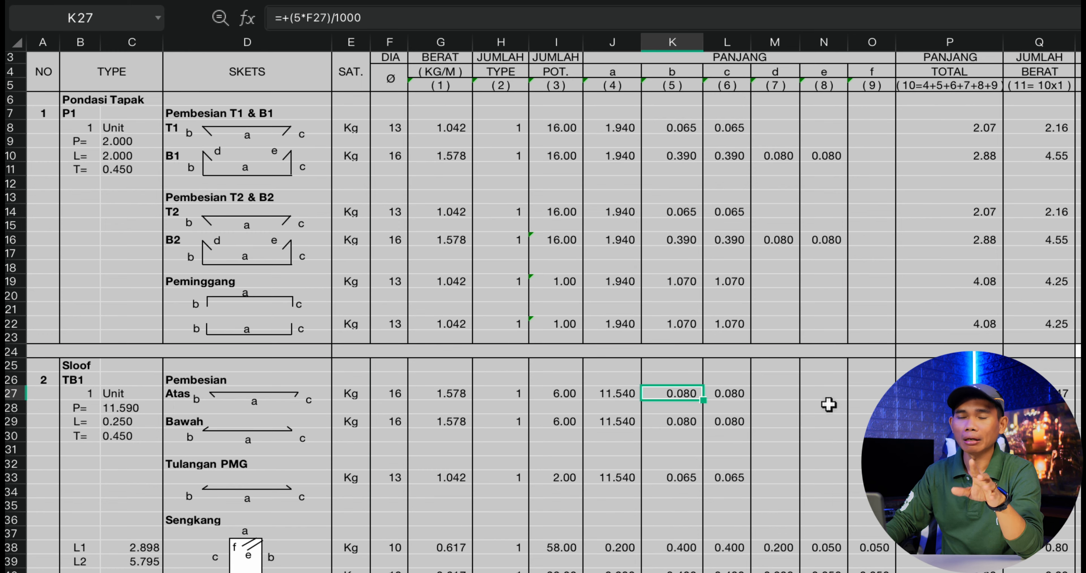
click(510, 564)
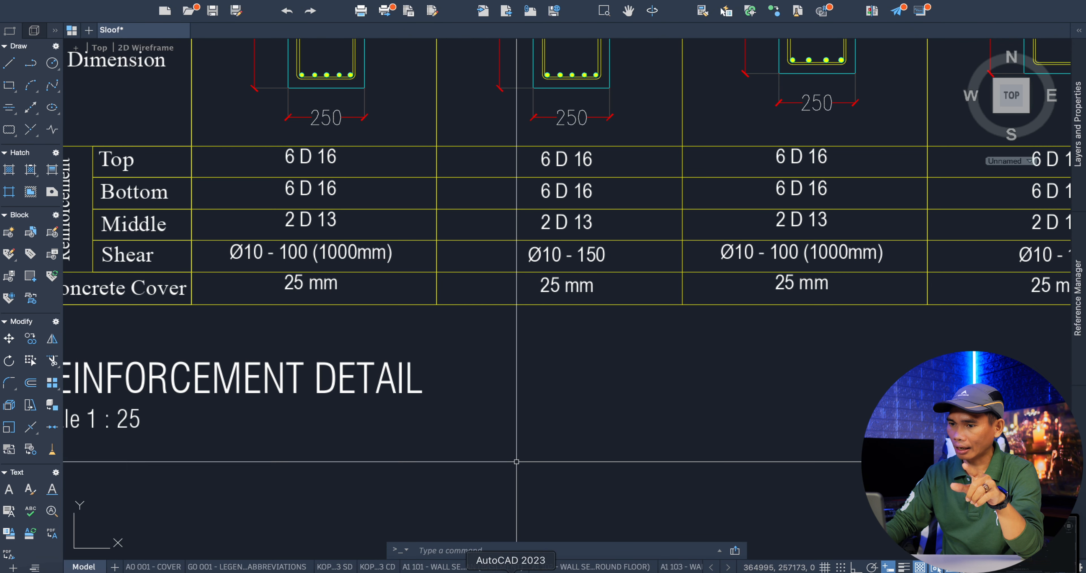
scroll(511, 375, down, 6)
scroll(511, 374, down, 6)
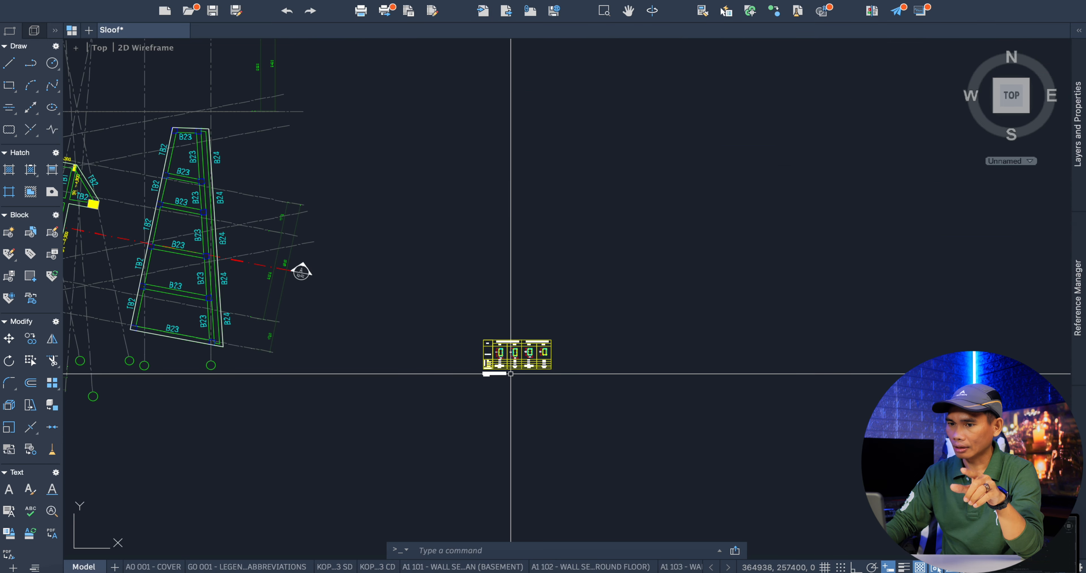
scroll(511, 374, down, 3)
scroll(511, 373, up, 11)
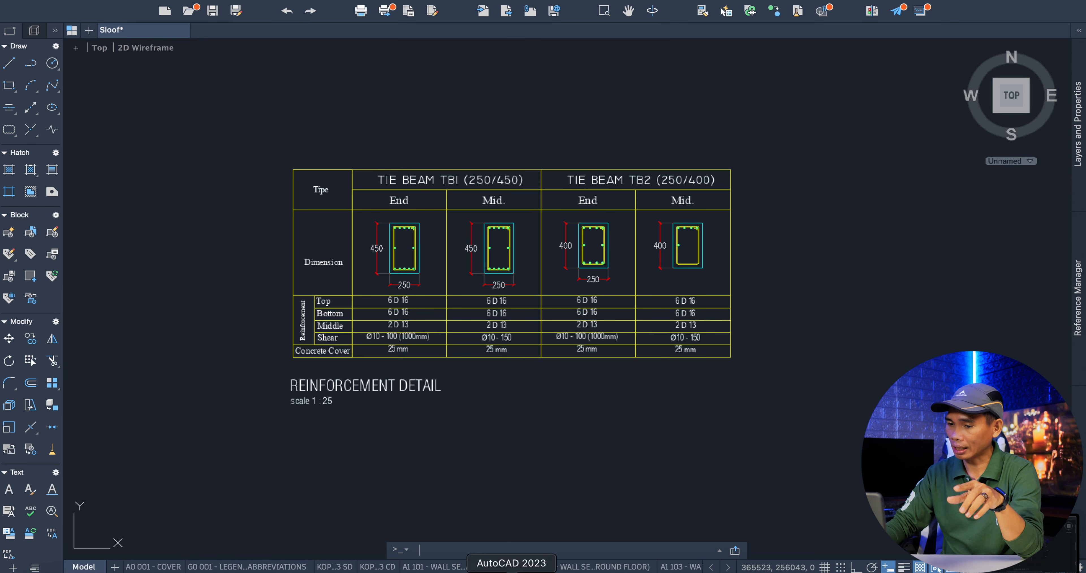
click(463, 563)
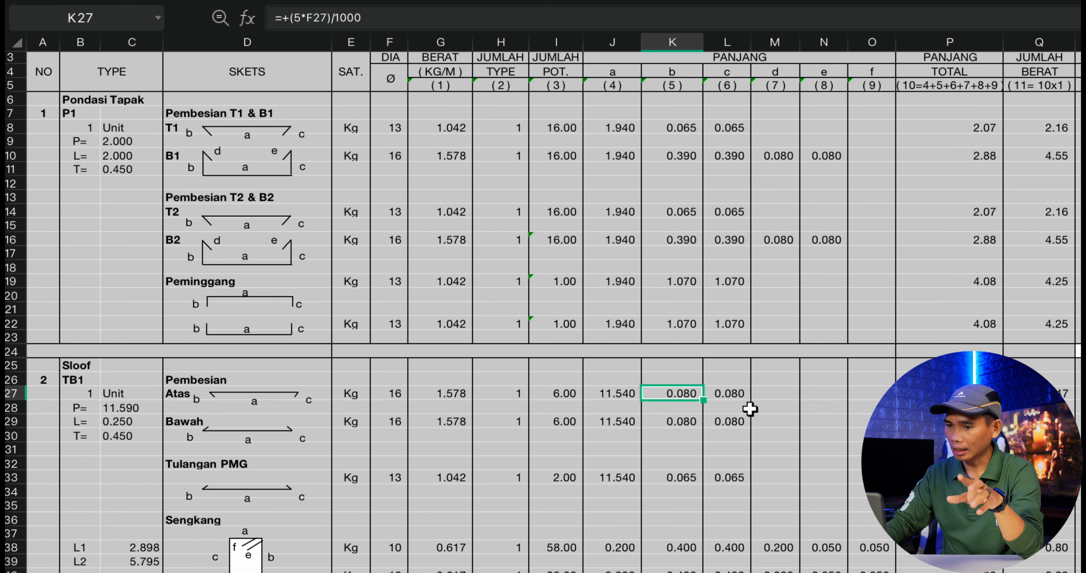
Check the Atas bar's b and c hook-length formulas against its diameter.
click(740, 393)
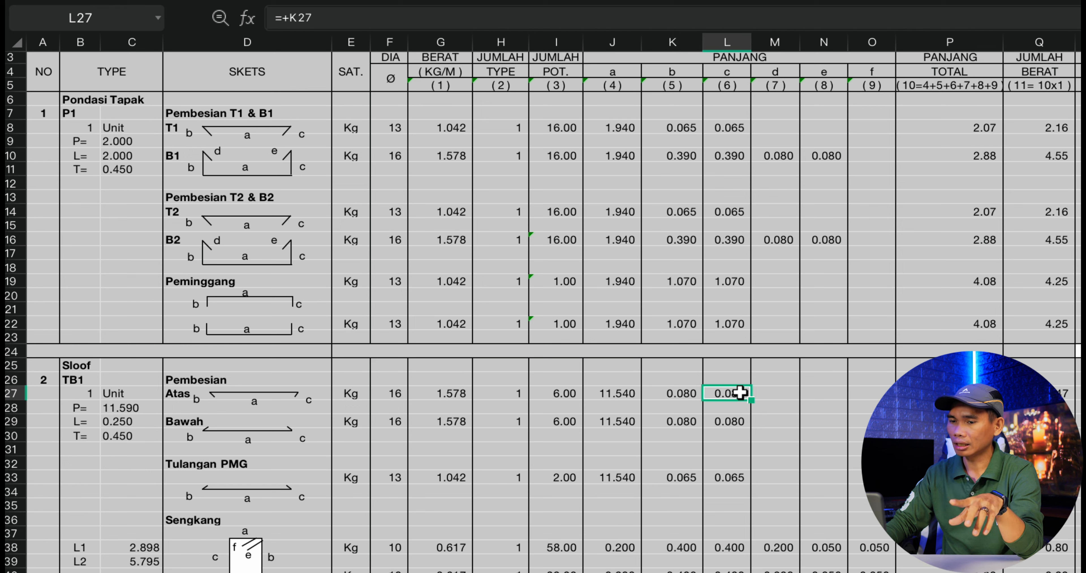
click(679, 394)
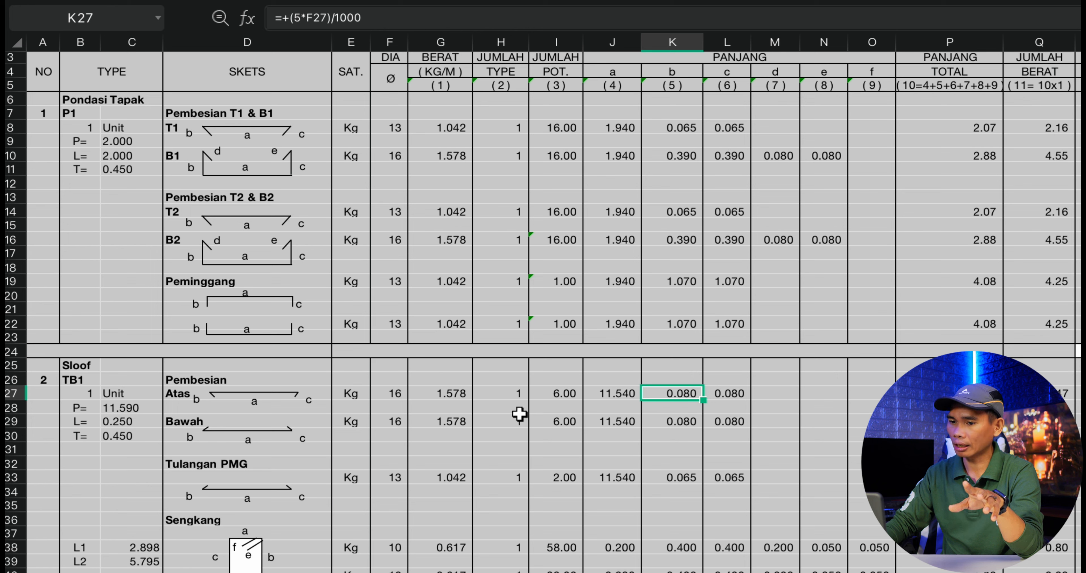
click(392, 400)
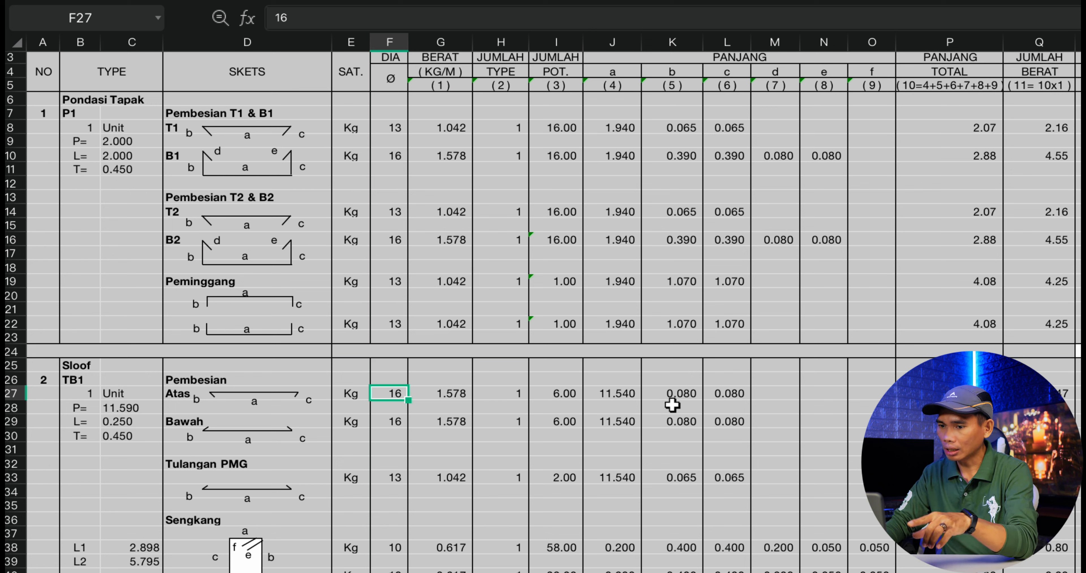
click(692, 397)
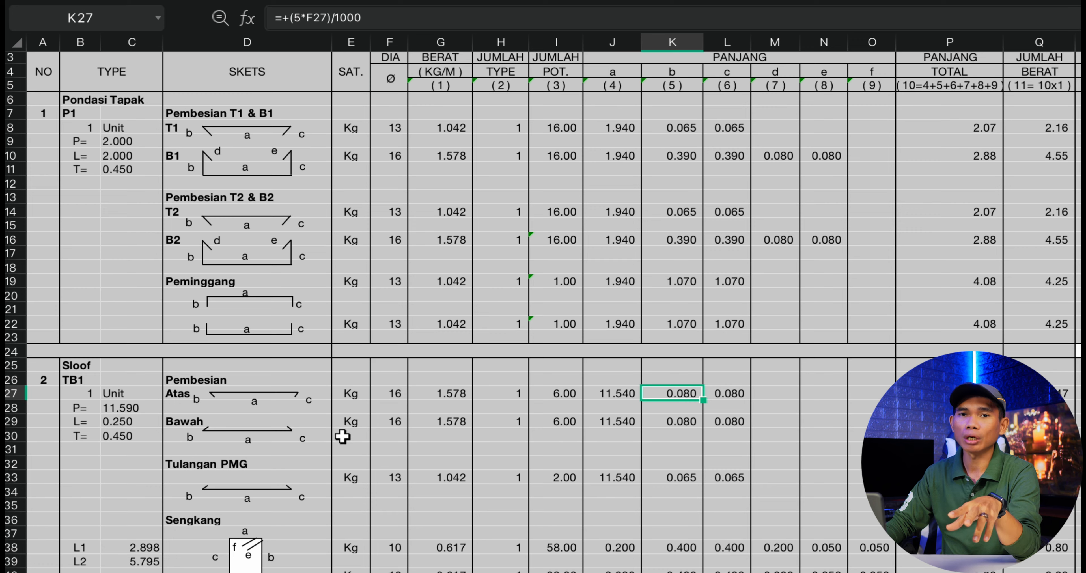
Examine the TB1 End and Mid cross-sections and their reinforcement in AutoCAD, and return to the WPS Office sheet.
click(510, 567)
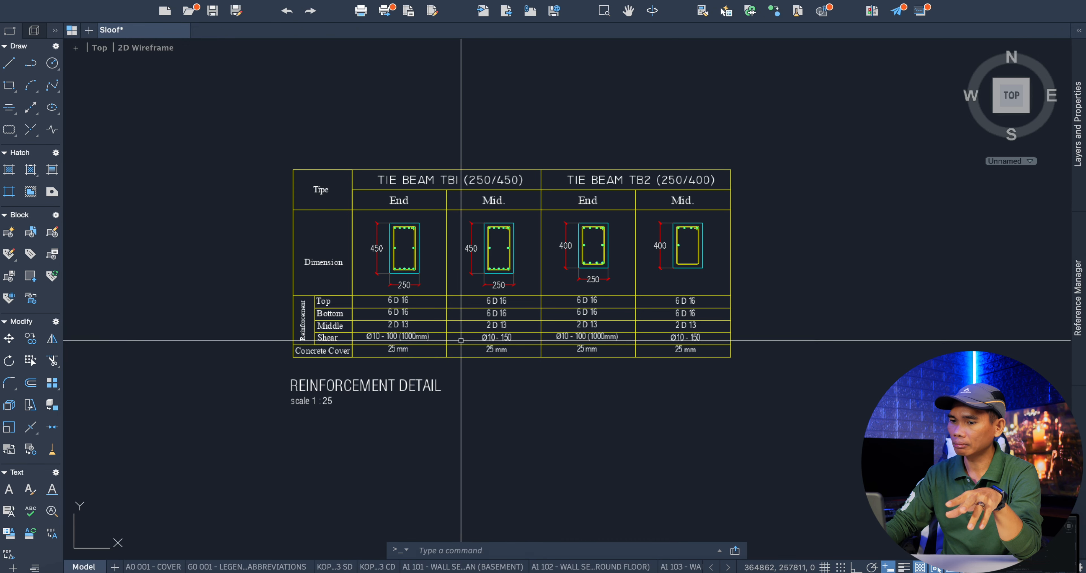
scroll(422, 292, up, 5)
scroll(406, 262, down, 5)
scroll(381, 287, up, 5)
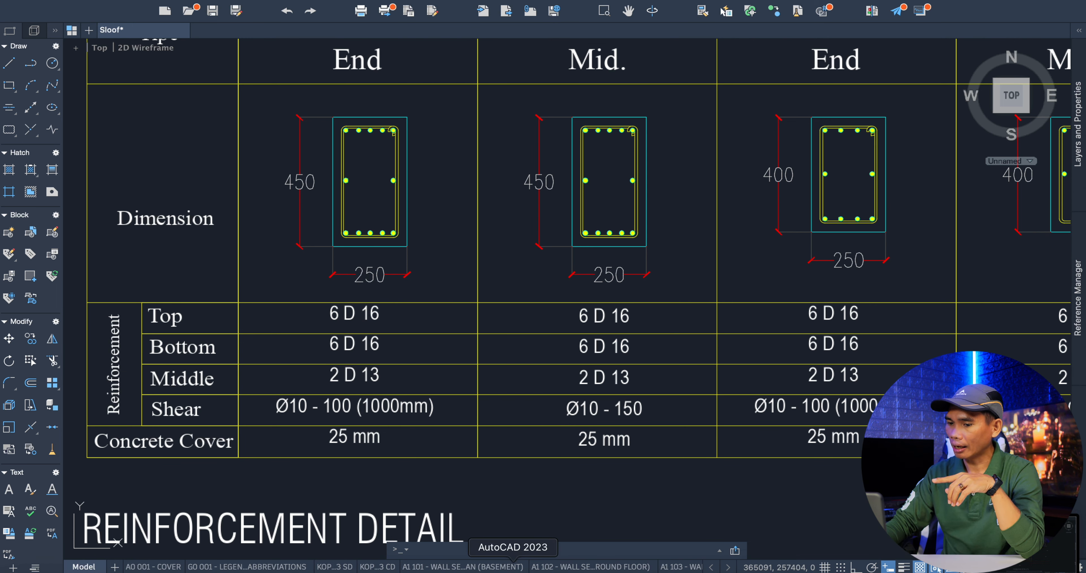
click(466, 568)
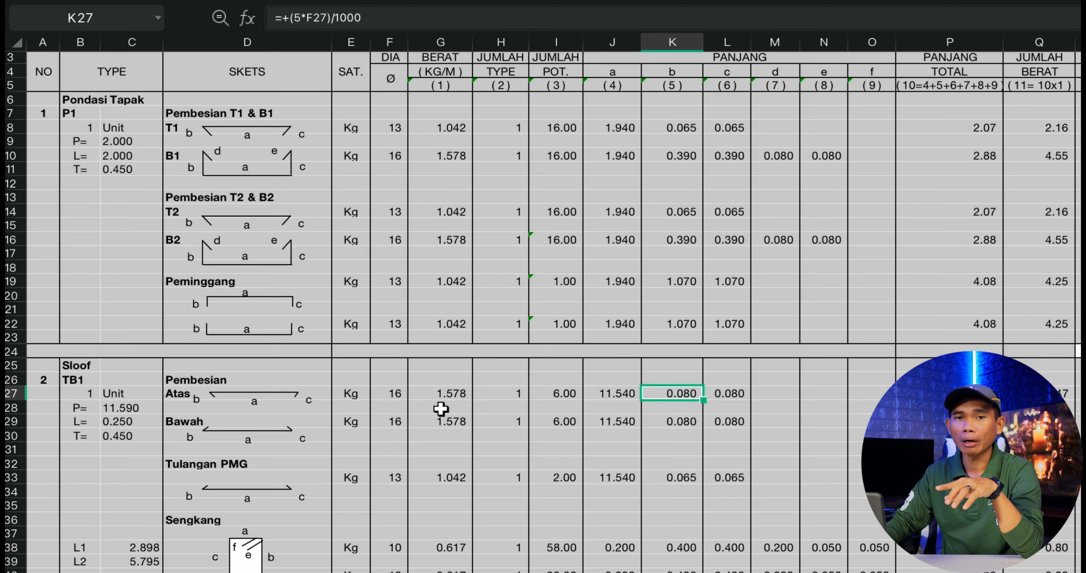
Inspect the Tulangan PMG bar's diameter, its piece-count formula, and its a, b and c lengths.
scroll(441, 408, down, 5)
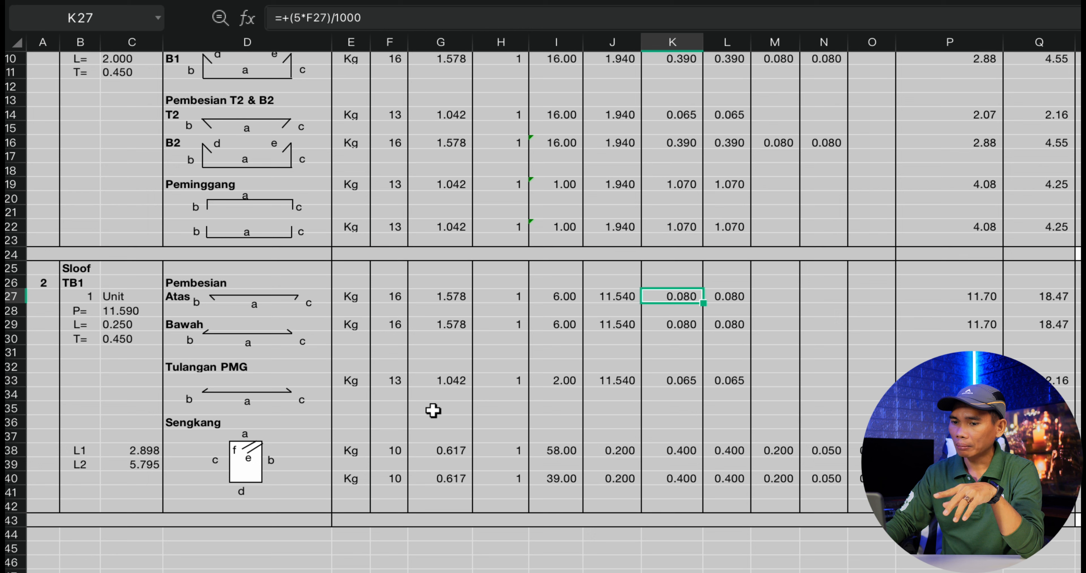
click(396, 380)
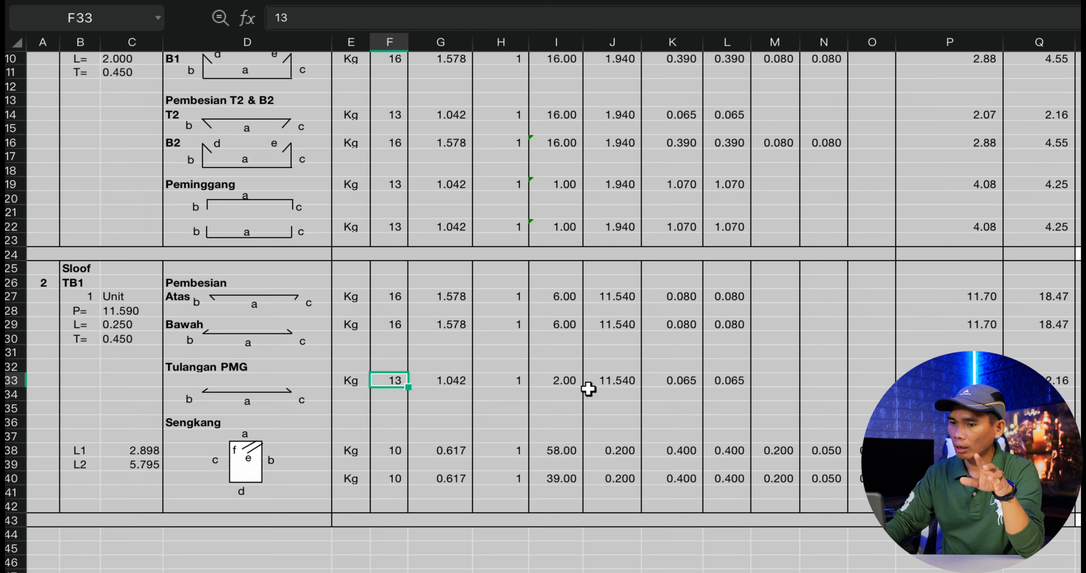
click(565, 381)
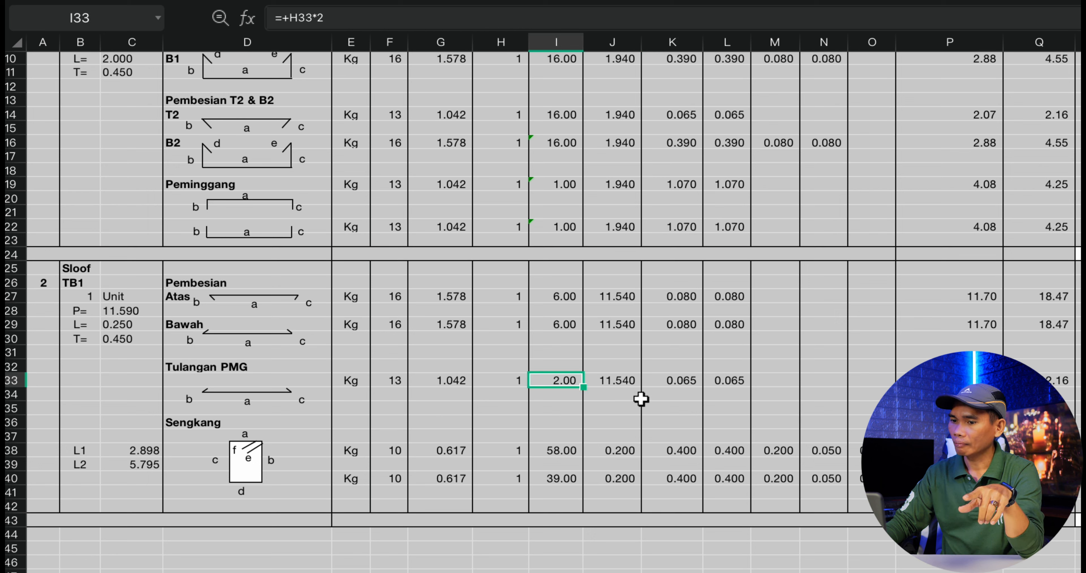
click(618, 380)
click(674, 382)
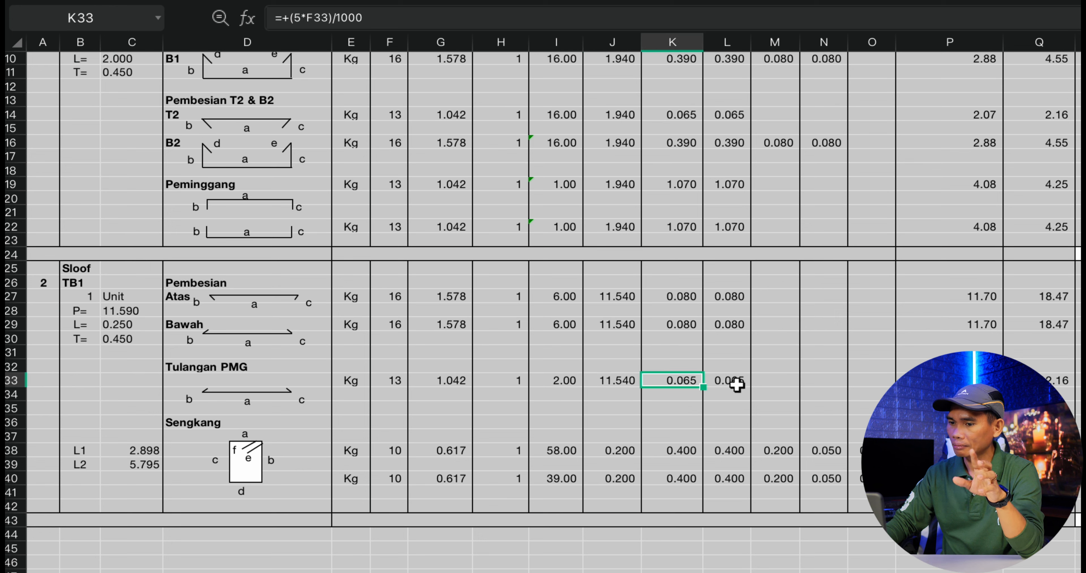
click(735, 384)
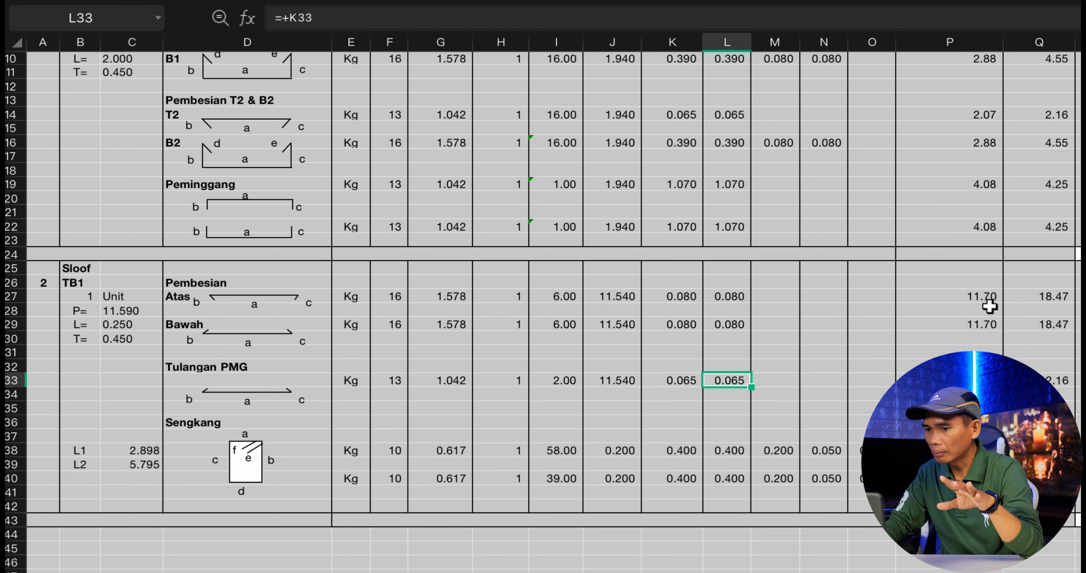
Inspect the Atas bar's total length formula and which lengths it sums against the column headings.
click(988, 299)
scroll(1057, 346, up, 3)
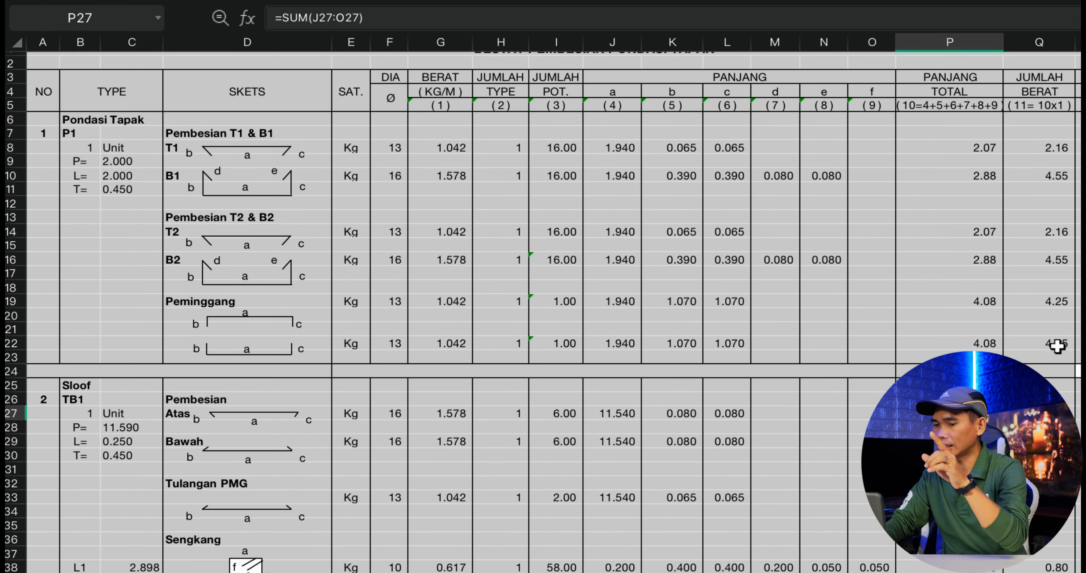
scroll(1057, 348, down, 1)
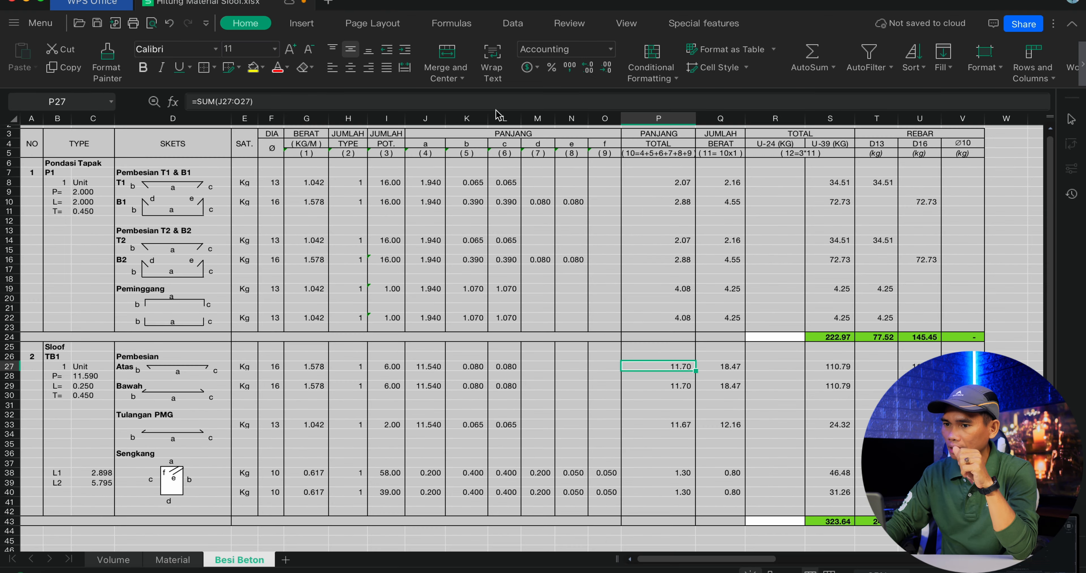
click(707, 17)
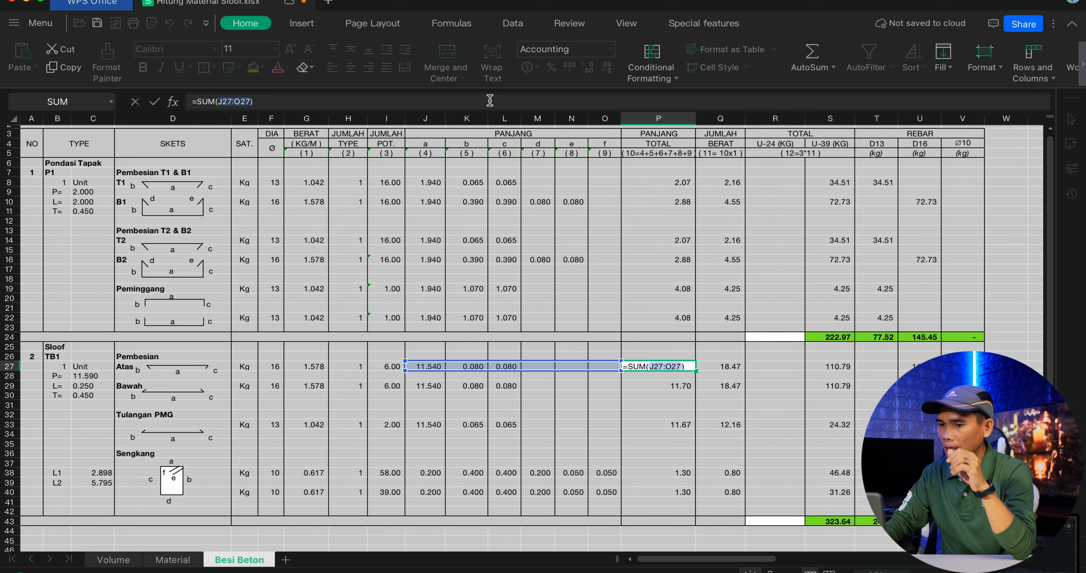
key(Return)
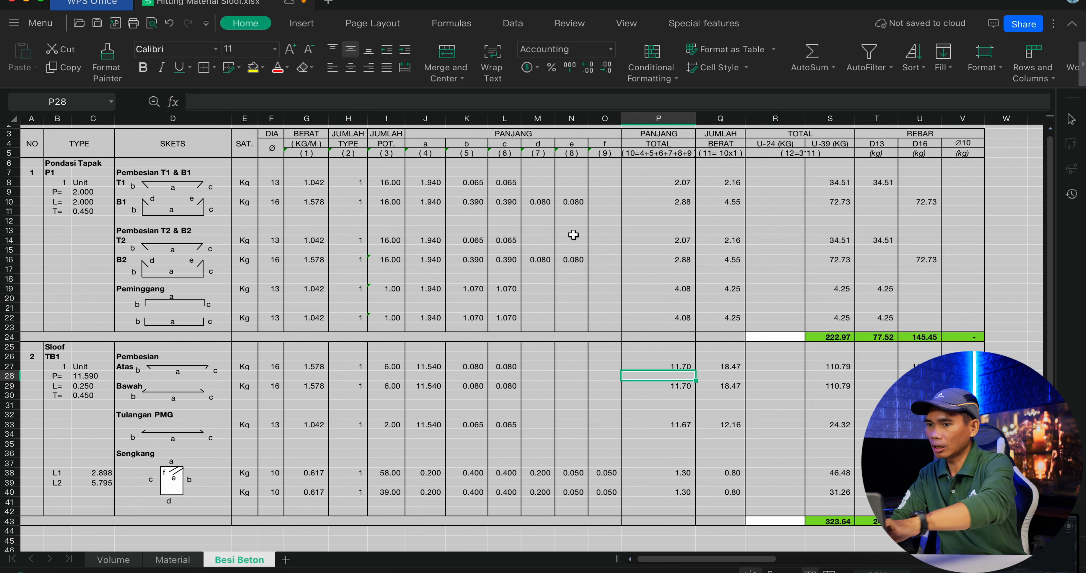
Check the Atas bar's total U-39 weight formula and how the Sloof weights are distributed to the D13 and D16 rebar columns.
click(844, 367)
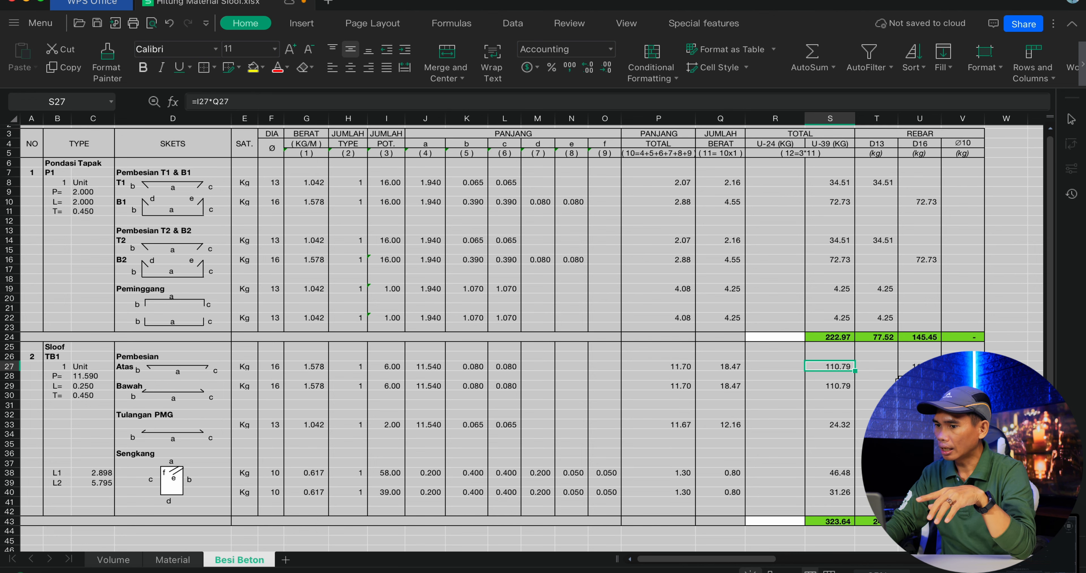
click(888, 367)
click(885, 425)
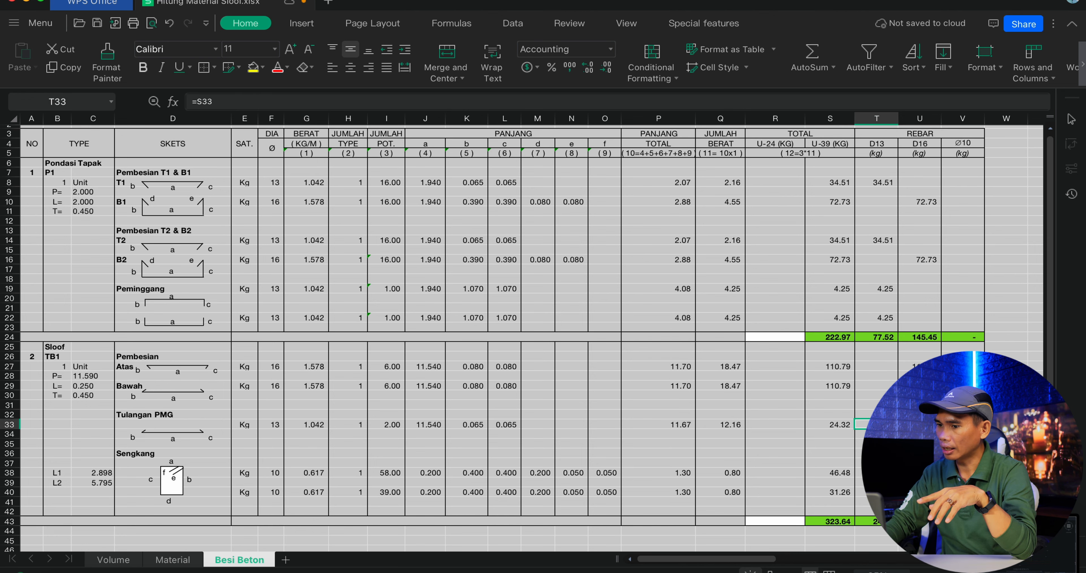
click(924, 357)
Review the Sloof TB1 Sengkang sketch, its L1 and L2 lengths, and its two stirrup rows.
scroll(343, 364, down, 1)
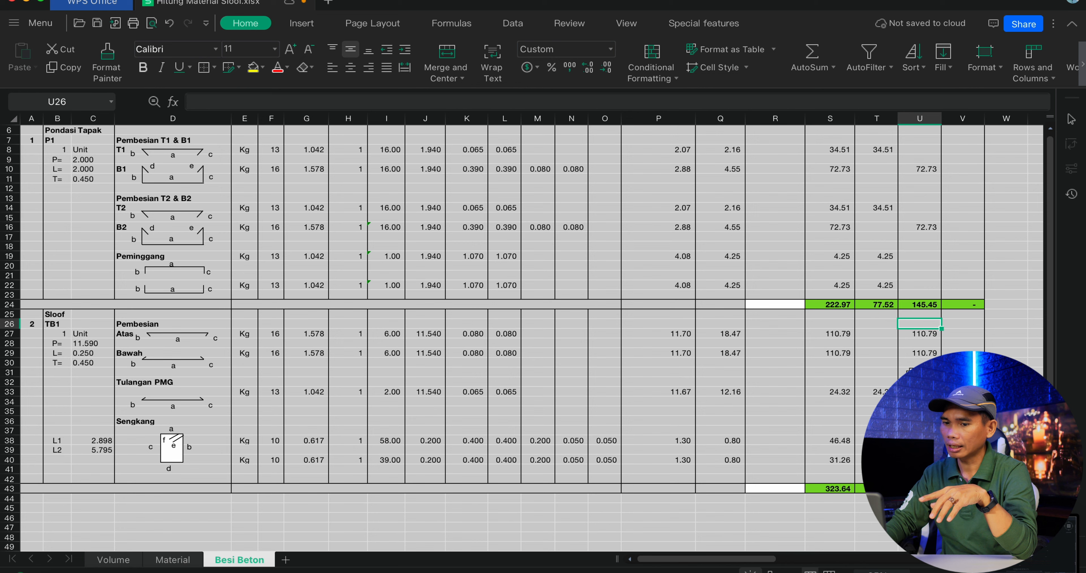
scroll(343, 363, down, 2)
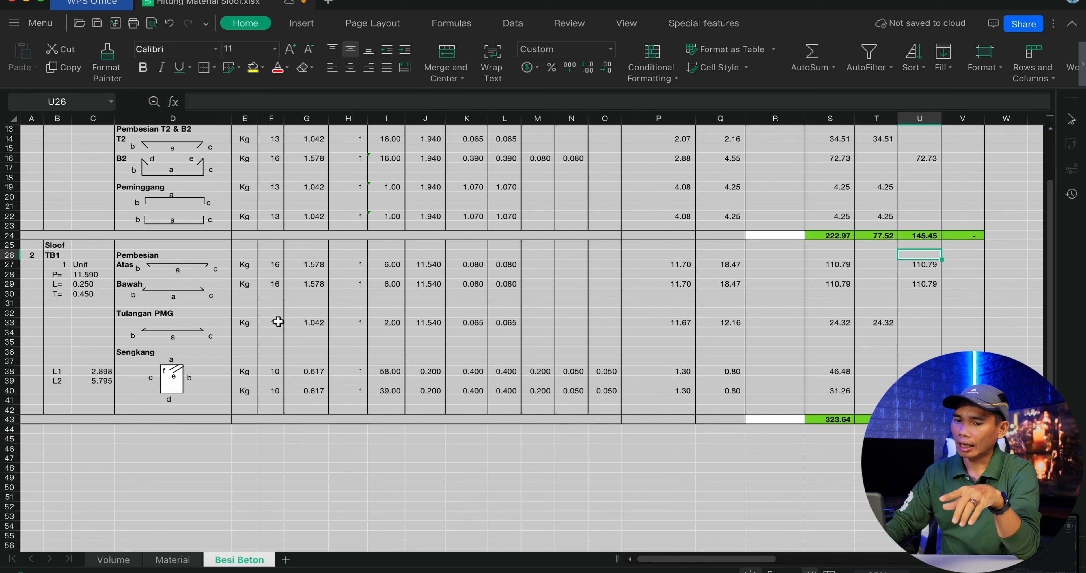
scroll(278, 321, down, 1)
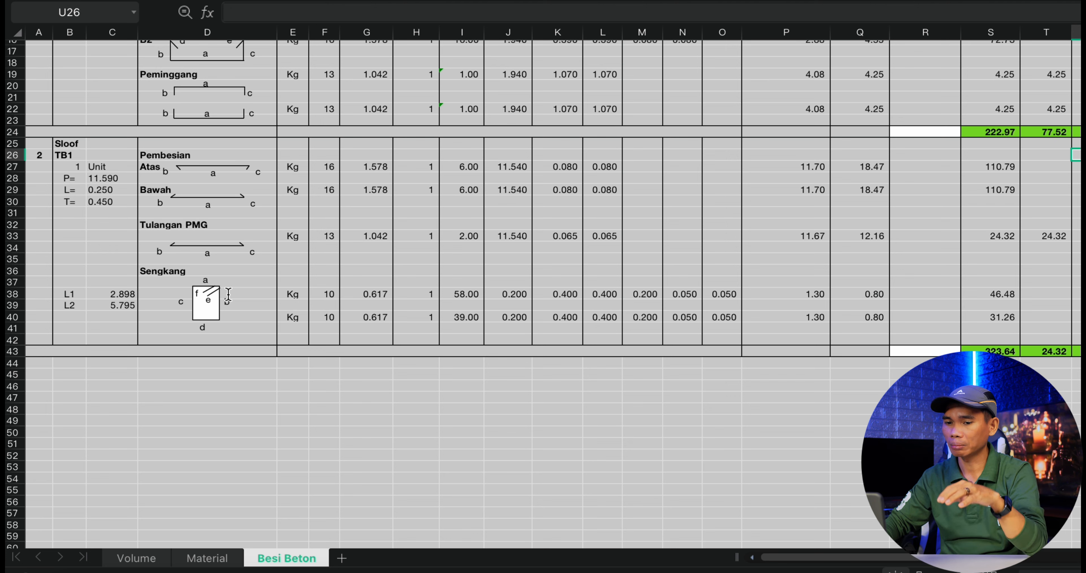
click(429, 309)
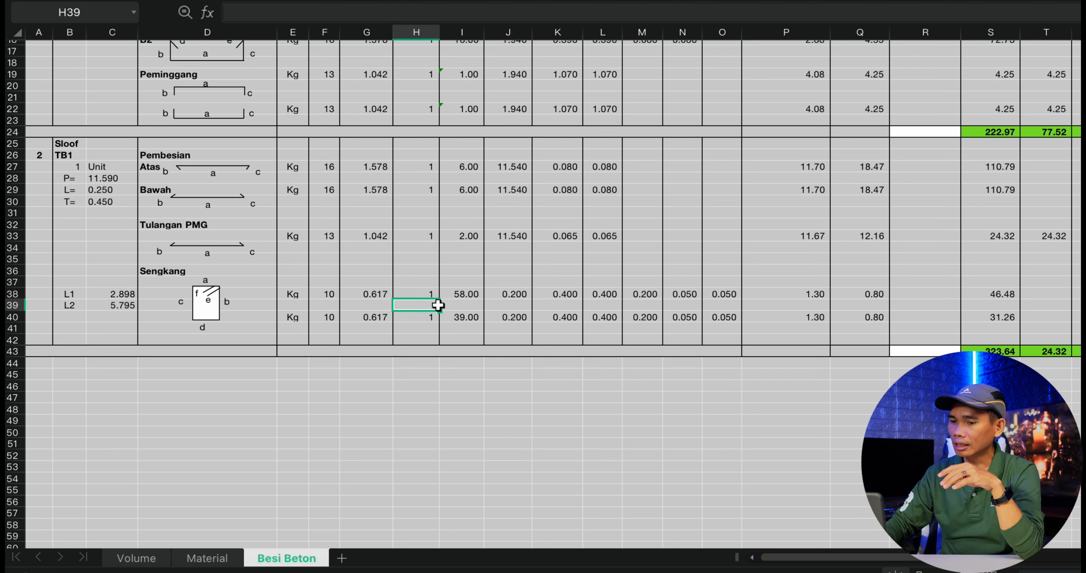